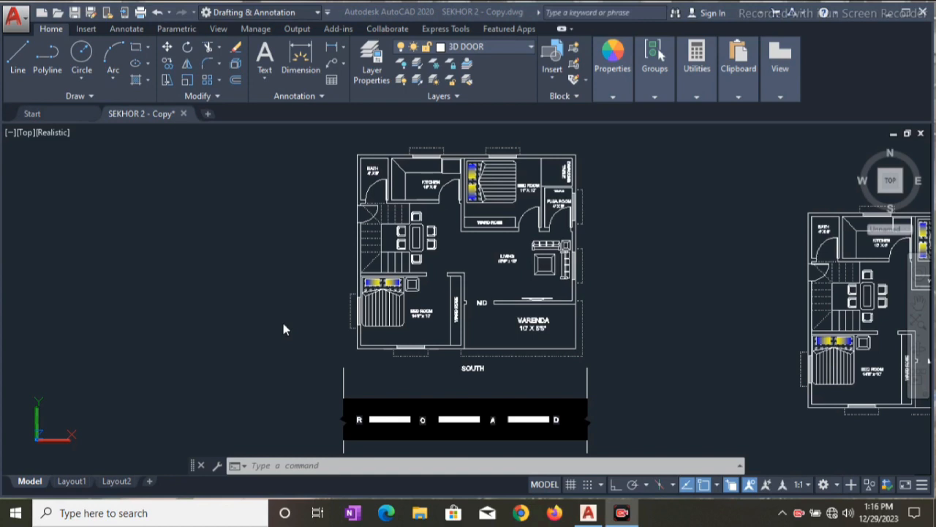
Switch to the 3D Modeling workspace and set the view to SW Isometric
click(318, 13)
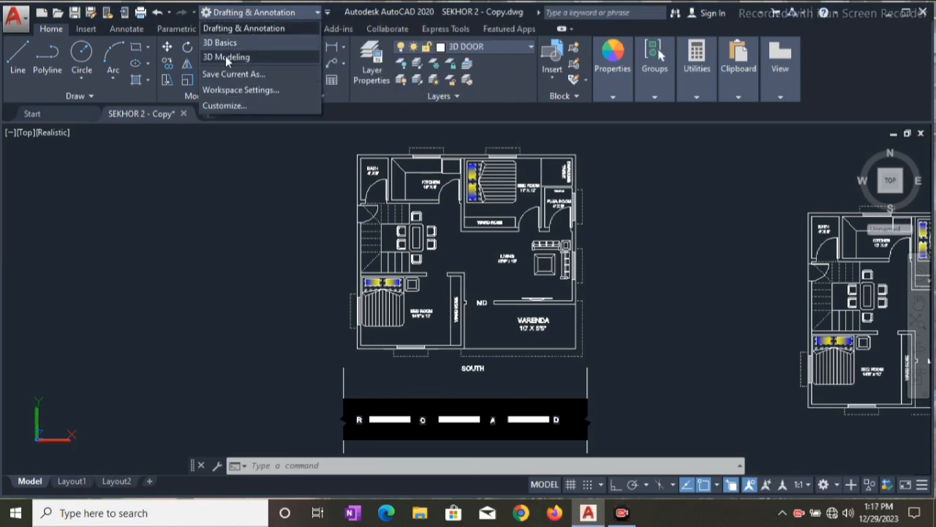
click(225, 57)
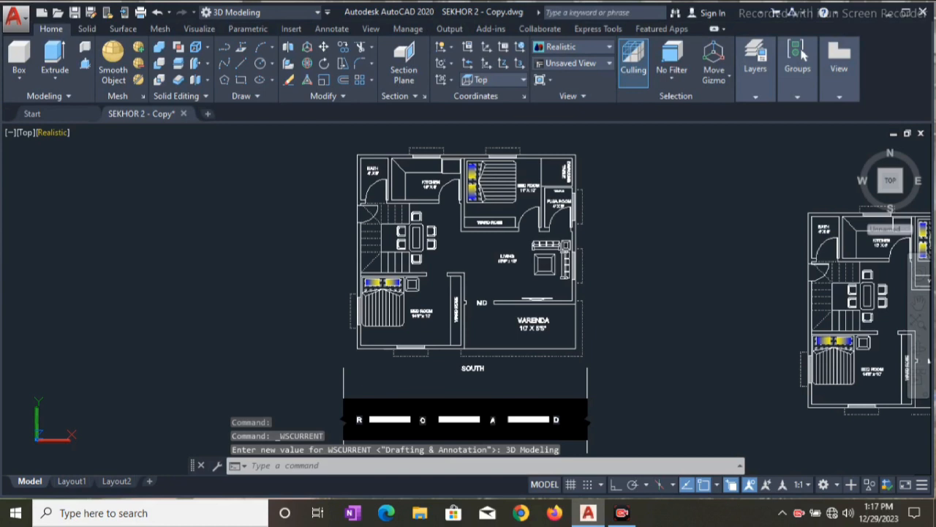
click(26, 132)
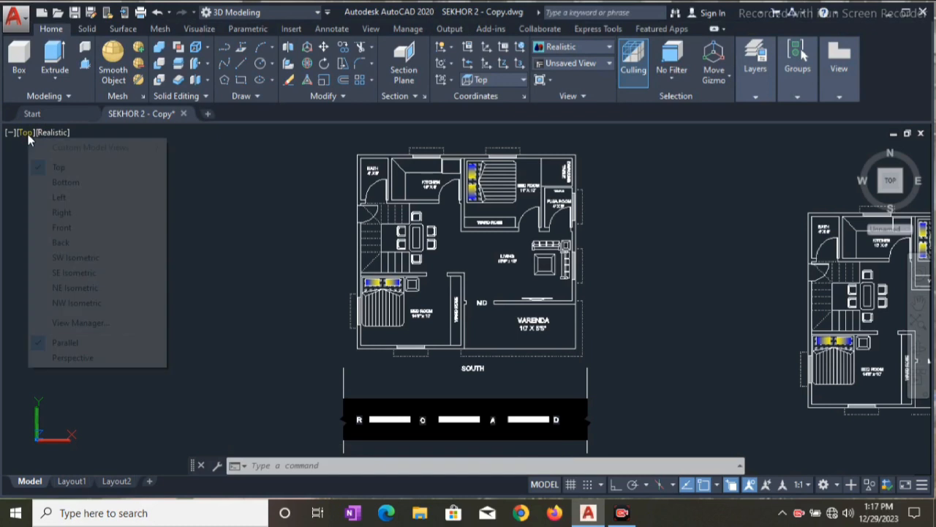
click(69, 259)
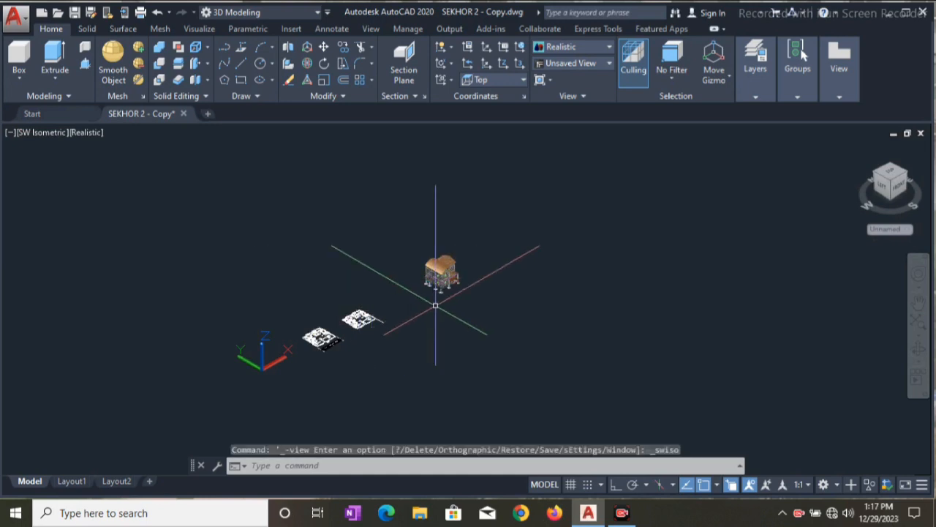
Examine the exterior of the two-storey 3D house model from its front and side
scroll(446, 254, up, 8)
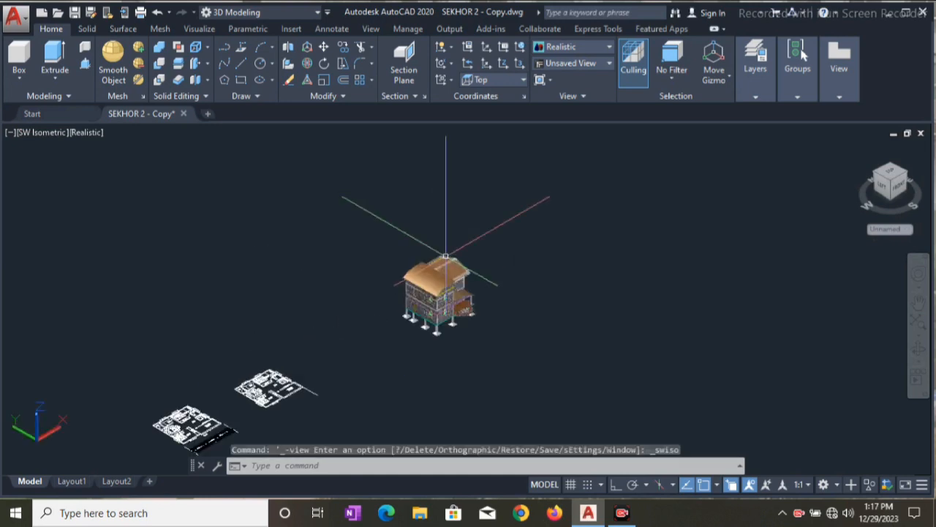
scroll(425, 322, up, 5)
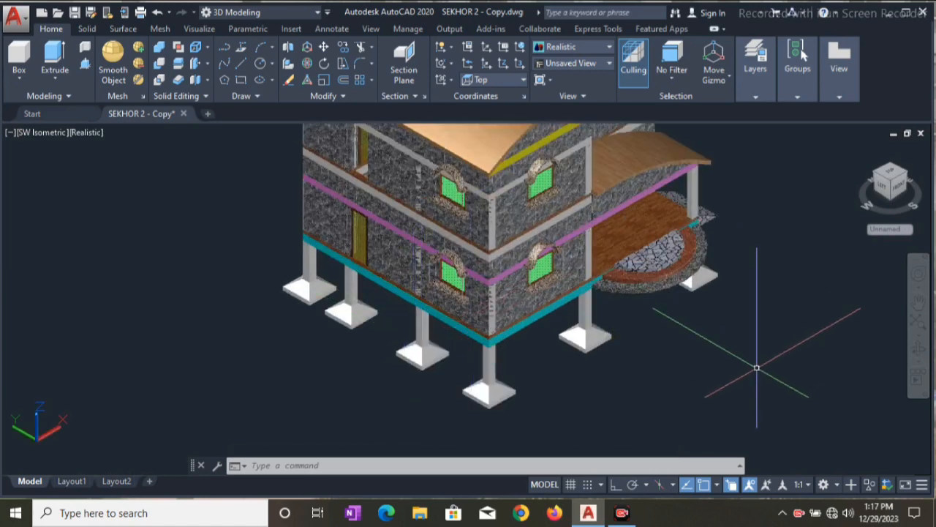
middle_drag(756, 370, 661, 386)
scroll(731, 375, down, 4)
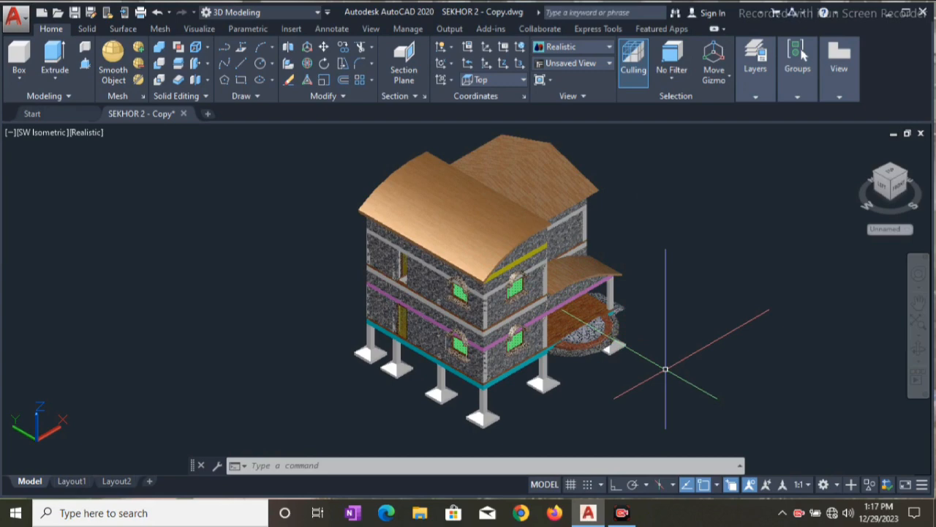
shift+middle_drag(651, 379, 574, 355)
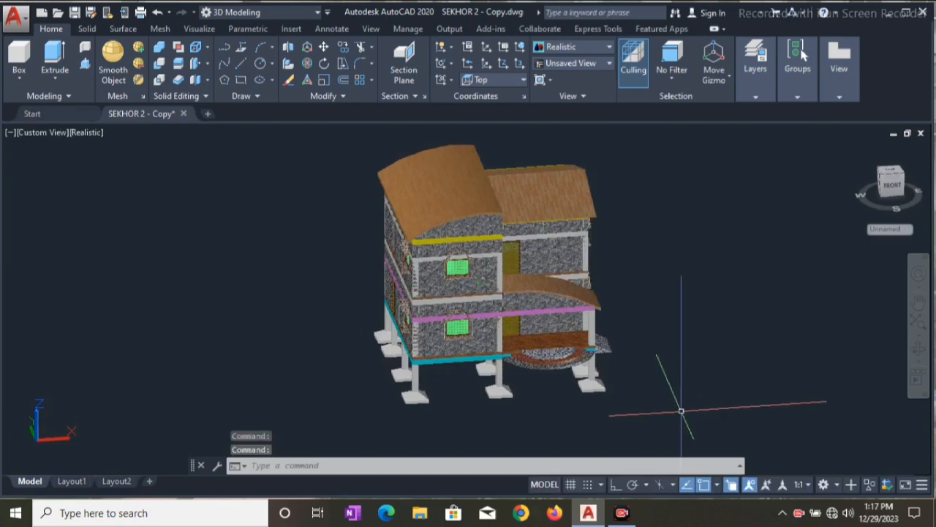
scroll(626, 365, up, 3)
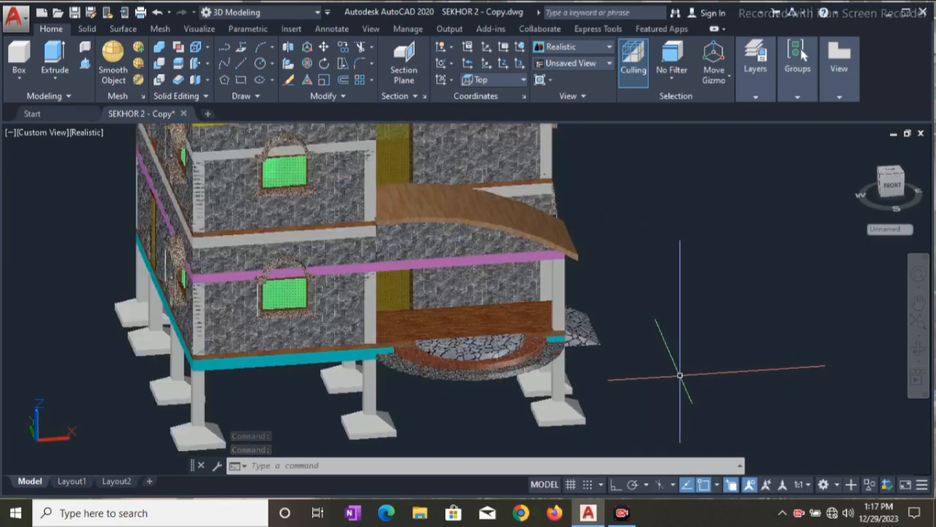
scroll(679, 374, down, 2)
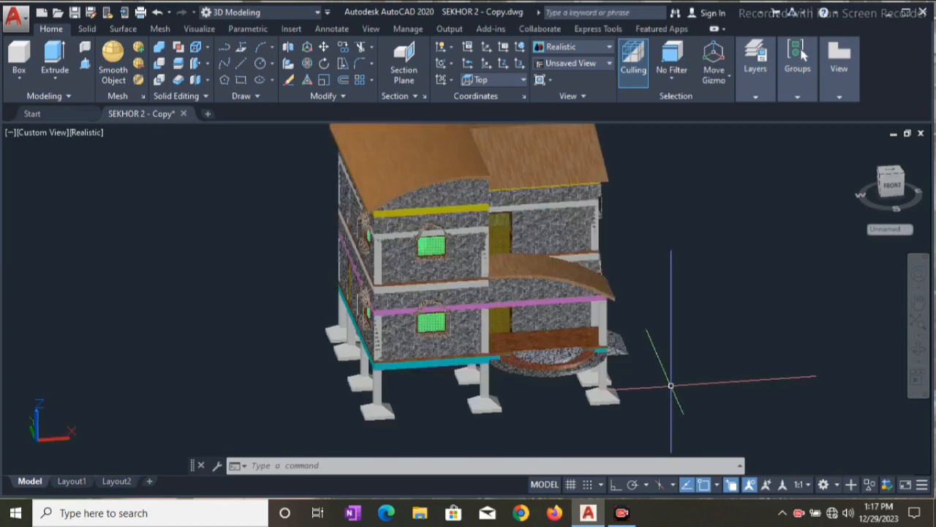
shift+middle_drag(670, 385, 704, 389)
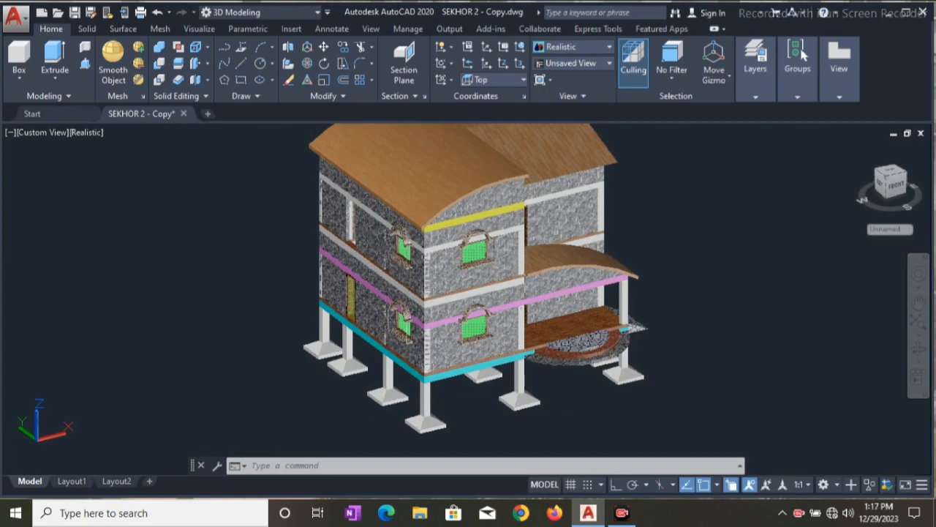
shift+middle_drag(719, 207, 719, 247)
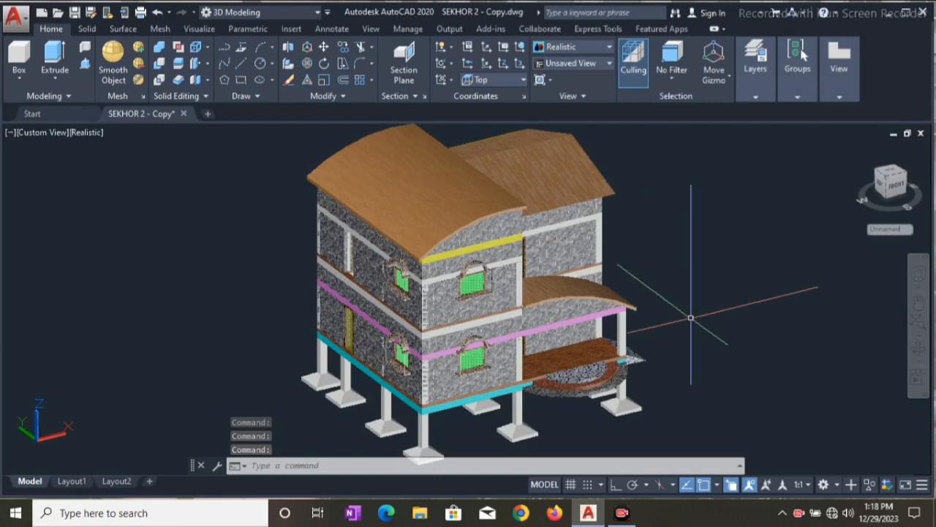
Examine the veranda's wood floor and semicircular entrance steps, plus the cyan plinth beam and column footings
scroll(623, 379, up, 4)
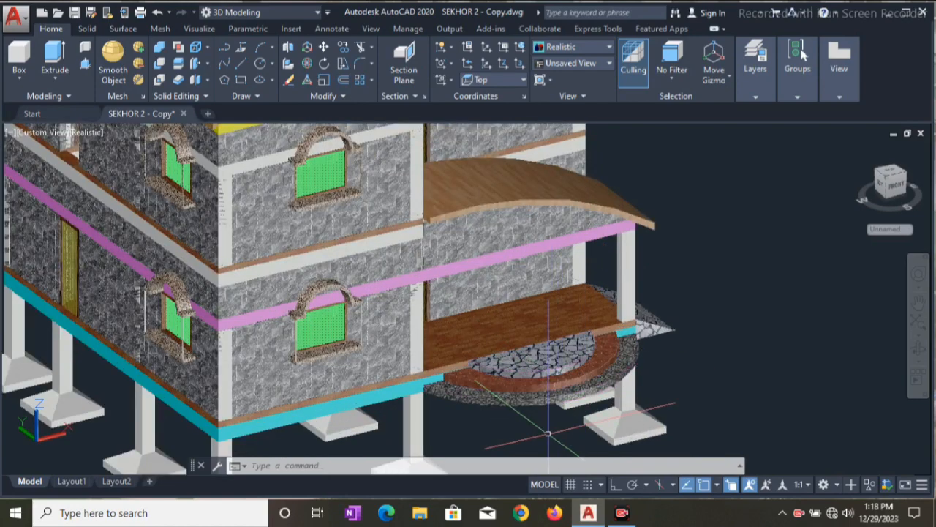
scroll(546, 430, up, 3)
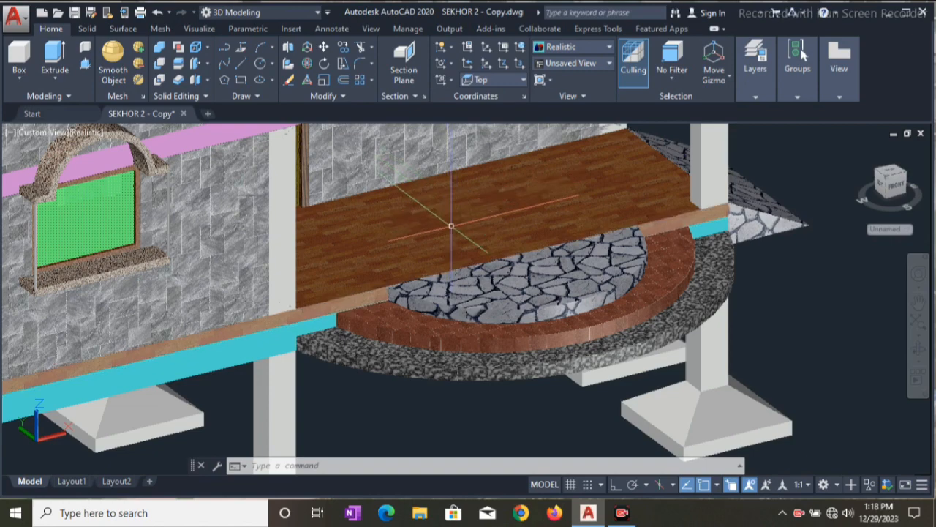
scroll(452, 211, up, 3)
scroll(450, 229, down, 3)
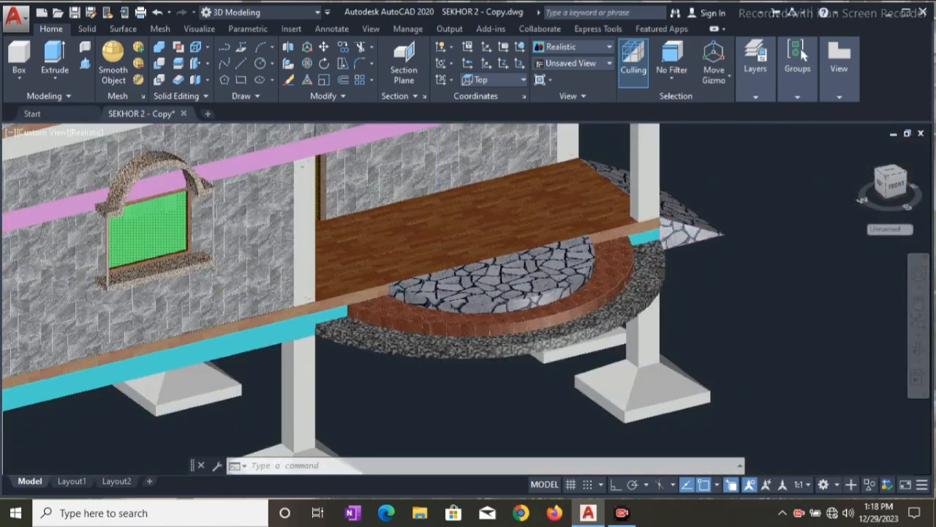
scroll(658, 227, up, 3)
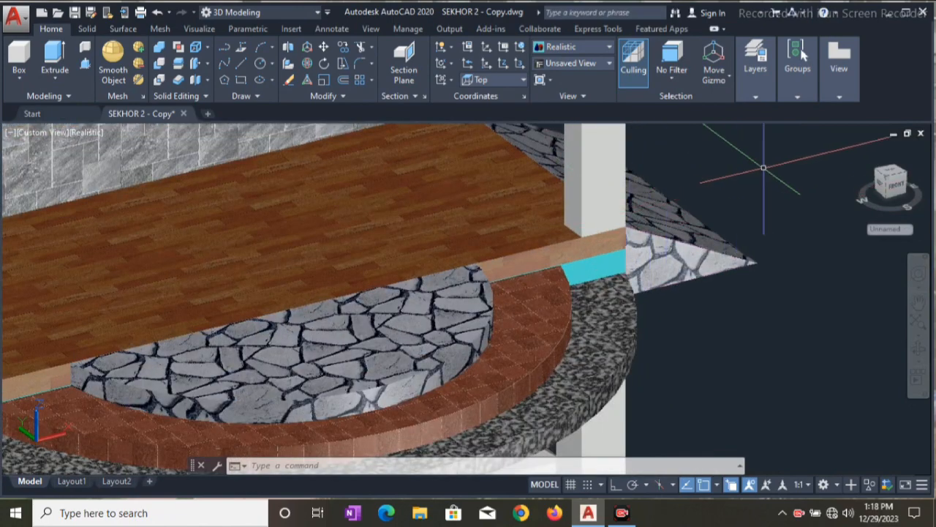
scroll(251, 223, down, 2)
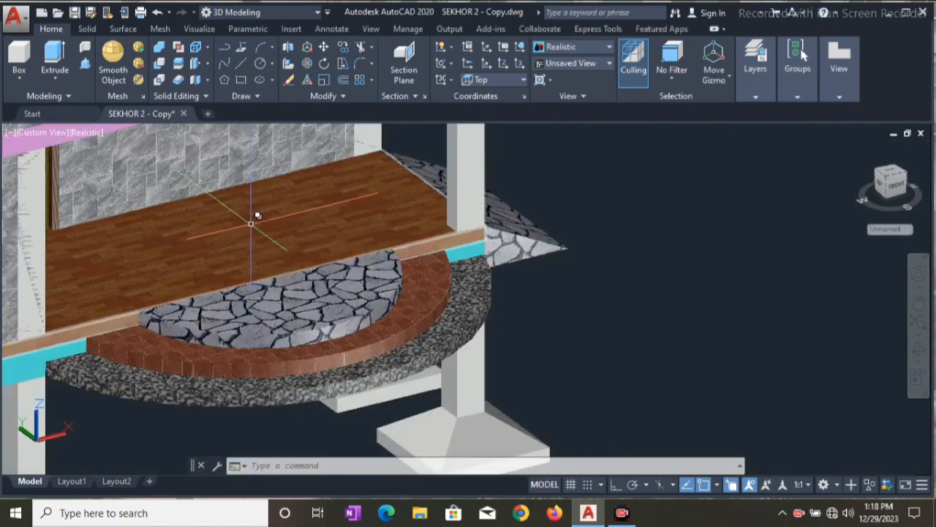
scroll(617, 324, down, 3)
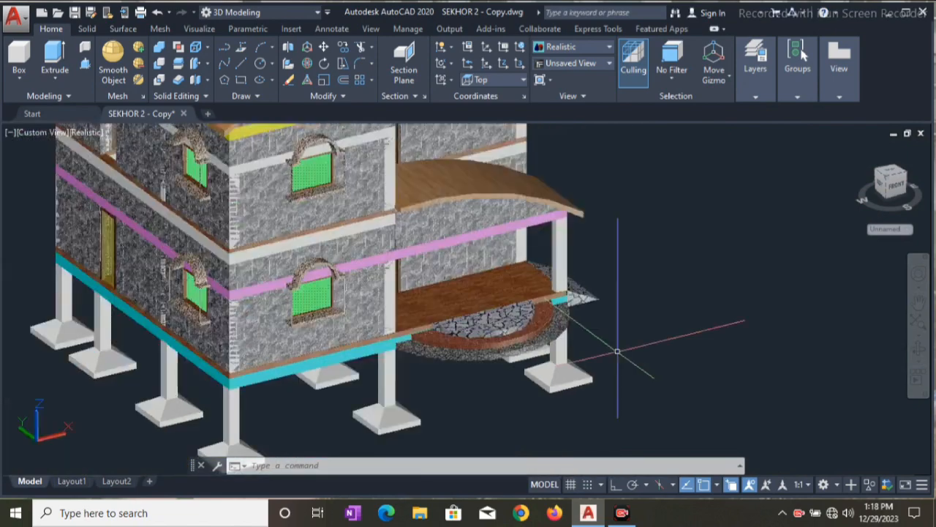
scroll(596, 400, up, 3)
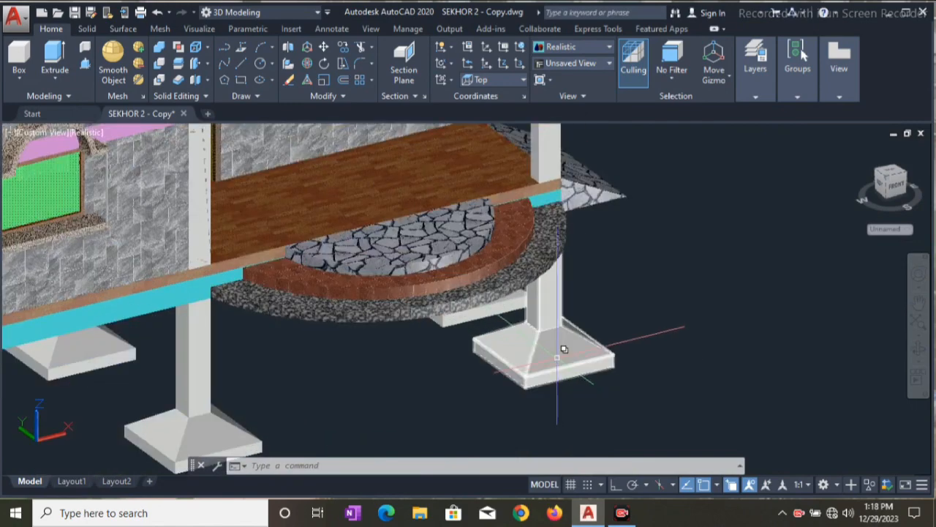
scroll(557, 357, down, 5)
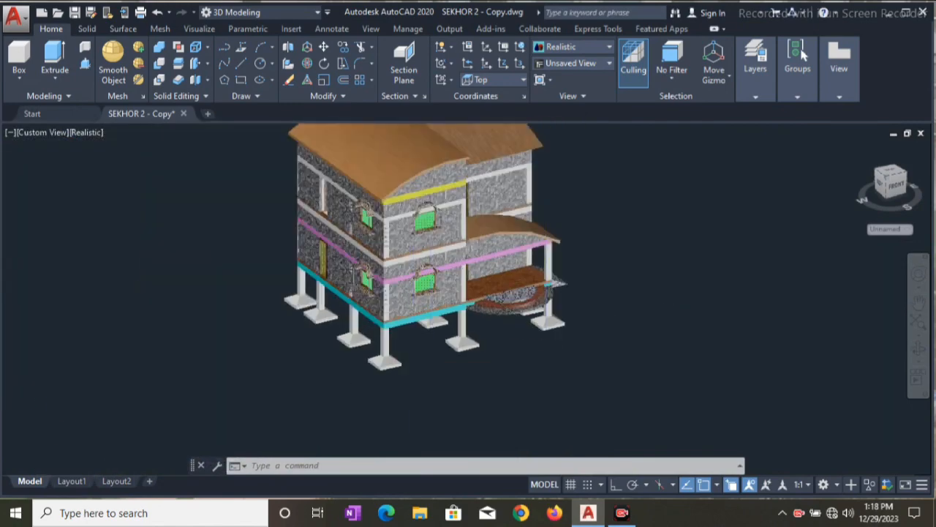
scroll(403, 314, up, 6)
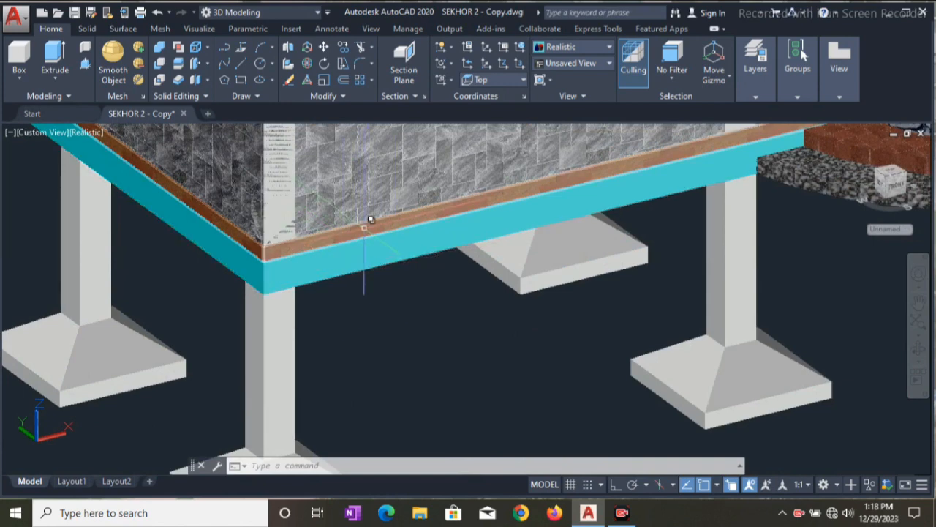
scroll(403, 301, down, 5)
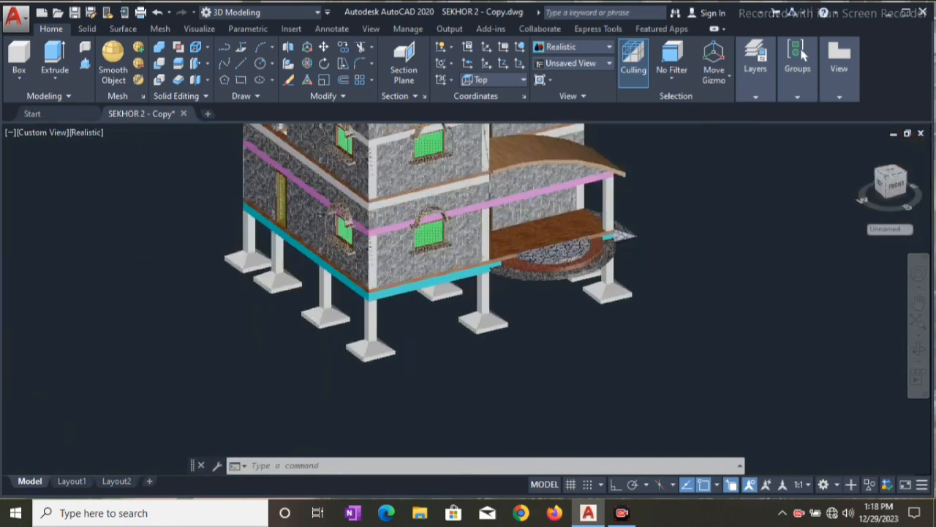
mouse_move(516, 379)
middle_down()
mouse_move(527, 412)
mouse_move(514, 385)
middle_up()
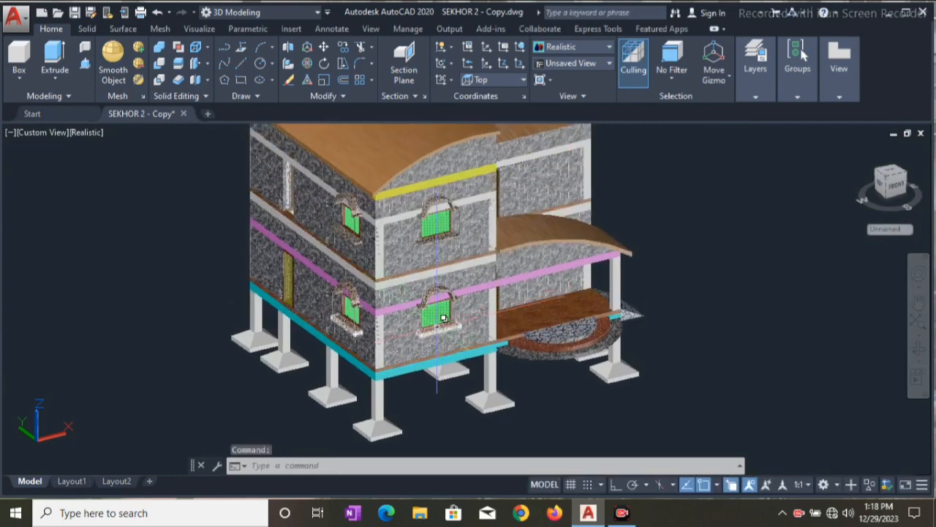
Examine the arched ground-floor windows with their sills, the side door and the curved porch roof
scroll(450, 308, up, 4)
scroll(450, 311, up, 2)
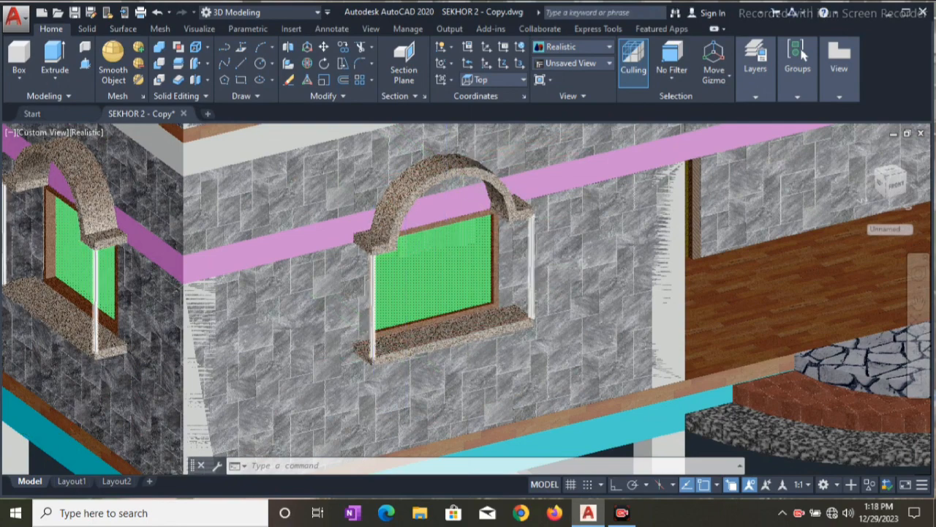
scroll(386, 337, up, 4)
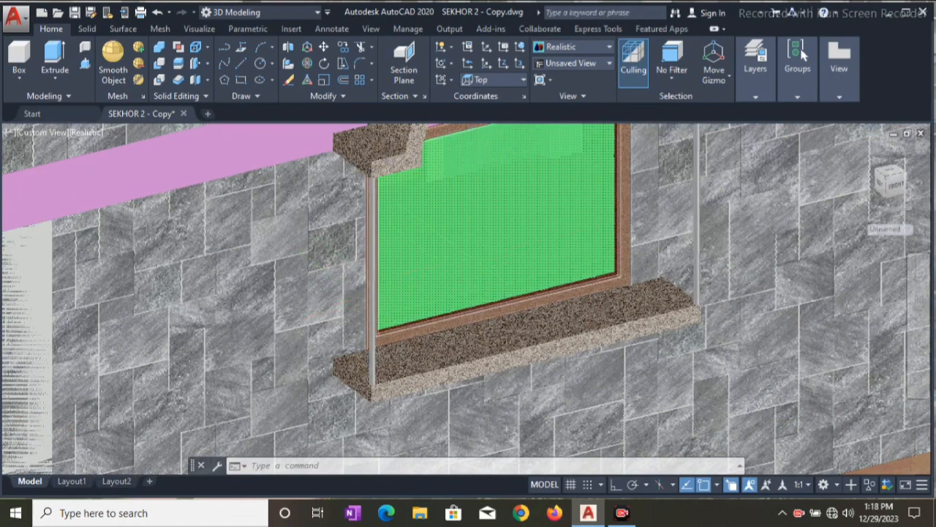
scroll(503, 233, down, 2)
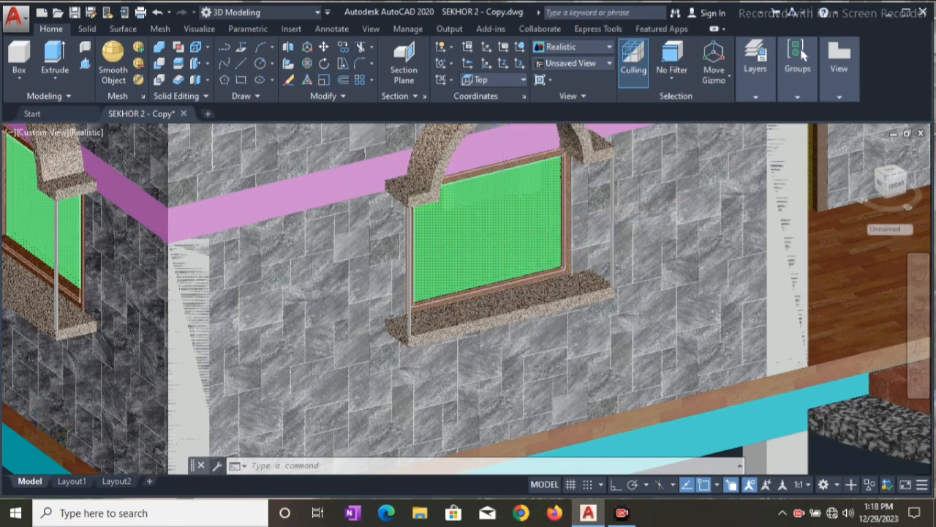
scroll(556, 245, up, 3)
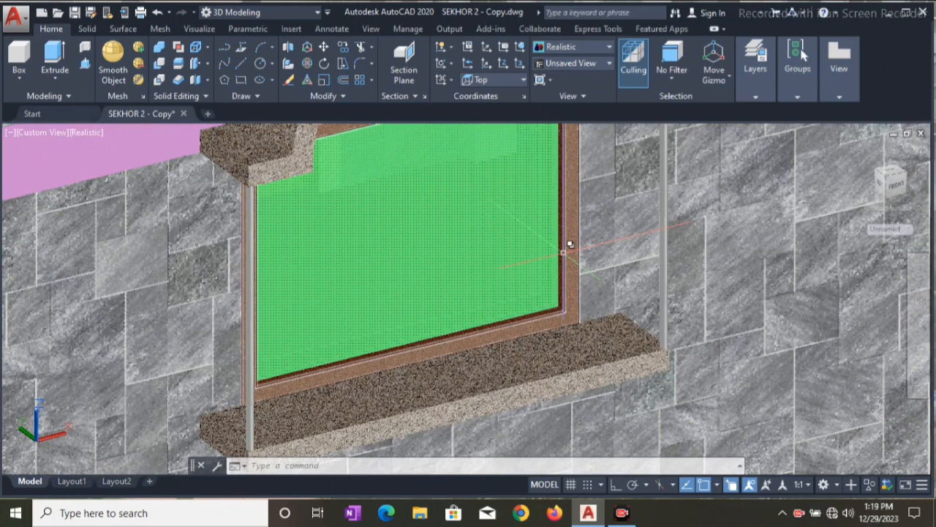
scroll(570, 287, down, 6)
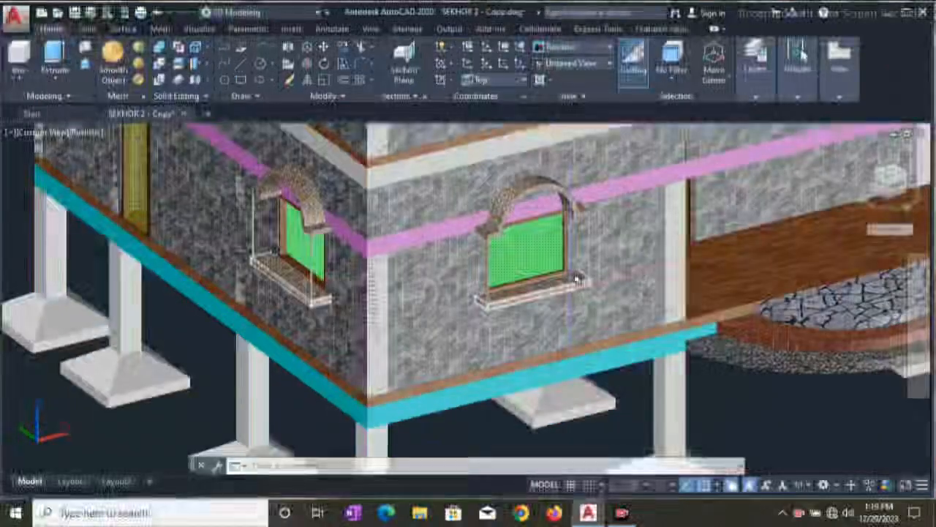
scroll(454, 279, up, 3)
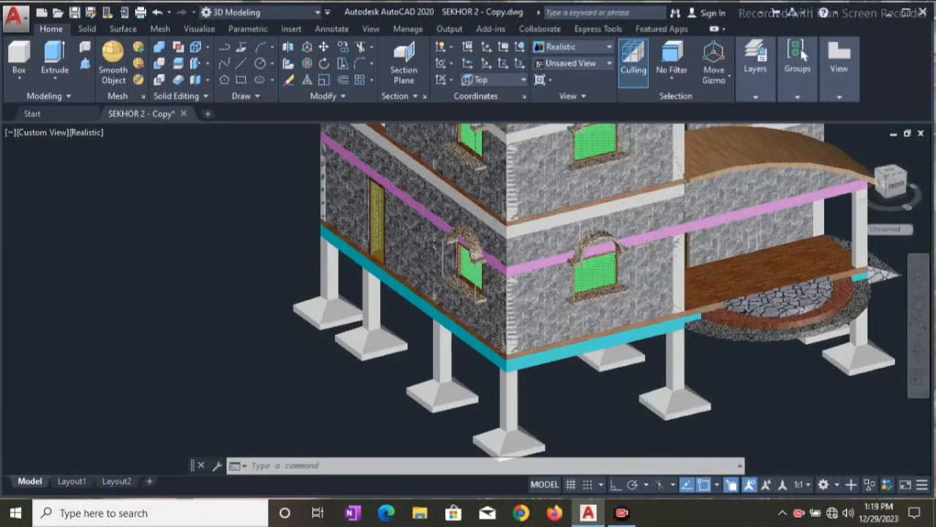
scroll(459, 258, up, 4)
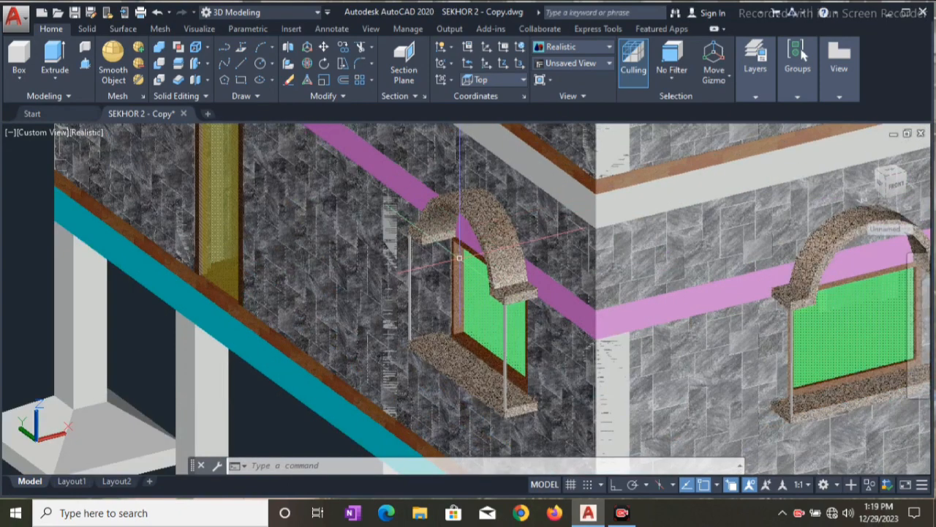
scroll(316, 225, down, 3)
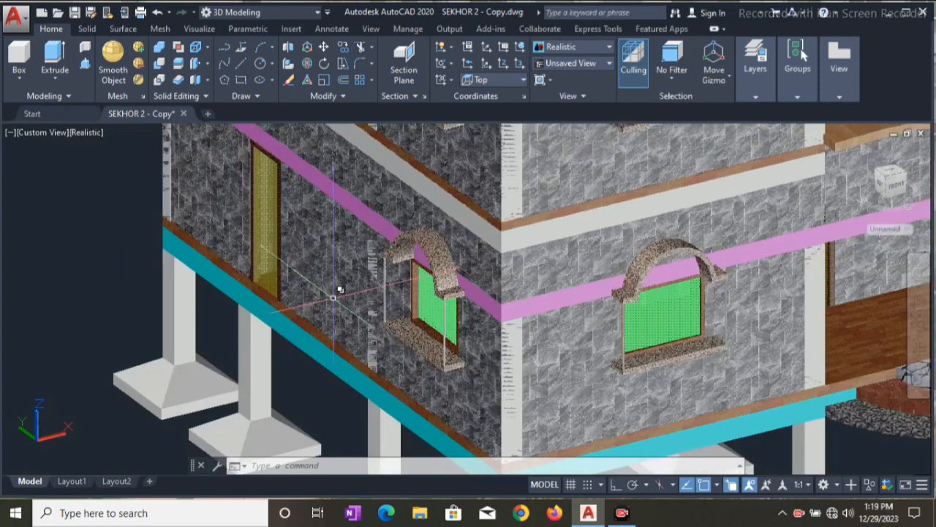
middle_drag(316, 226, 404, 262)
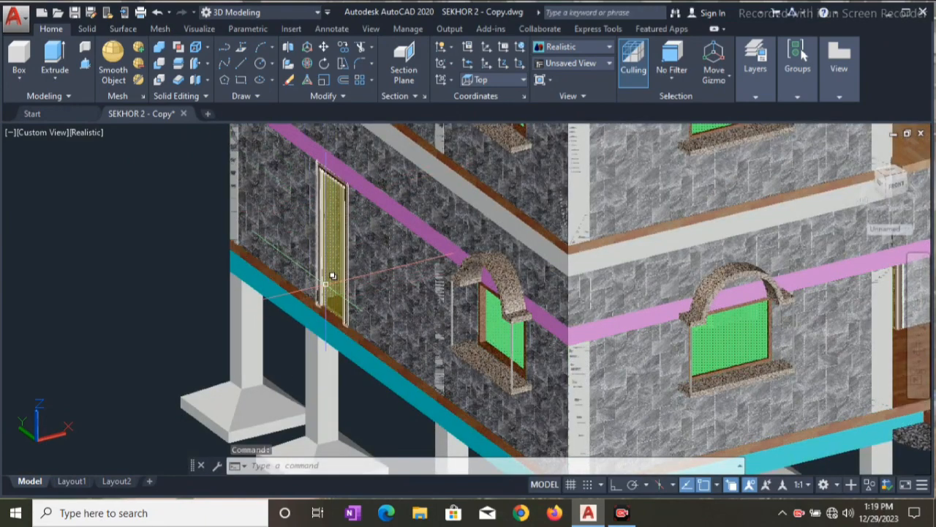
scroll(468, 281, down, 4)
scroll(468, 281, down, 1)
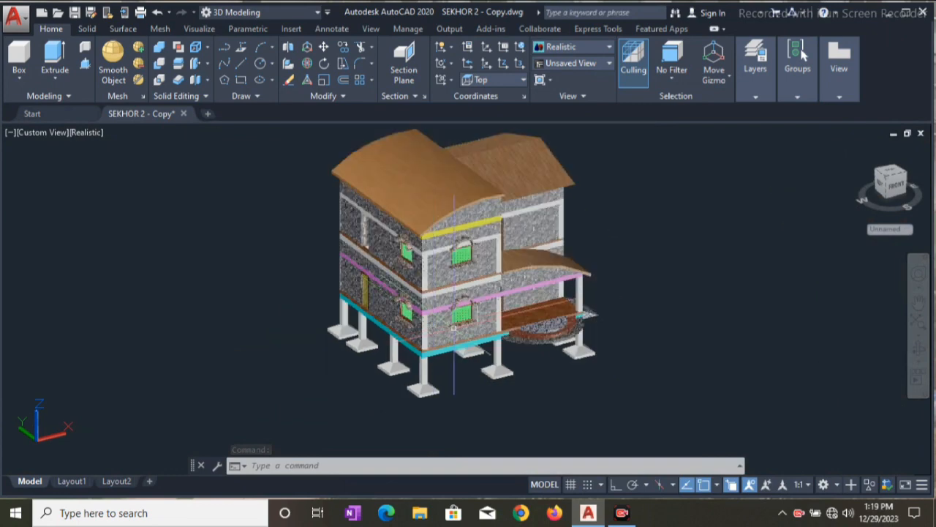
shift+middle_drag(651, 276, 589, 305)
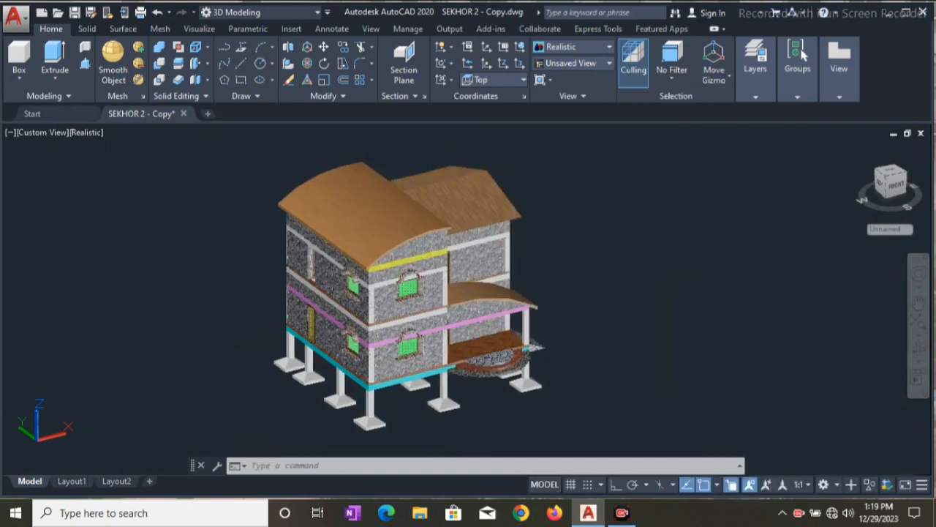
scroll(487, 389, up, 5)
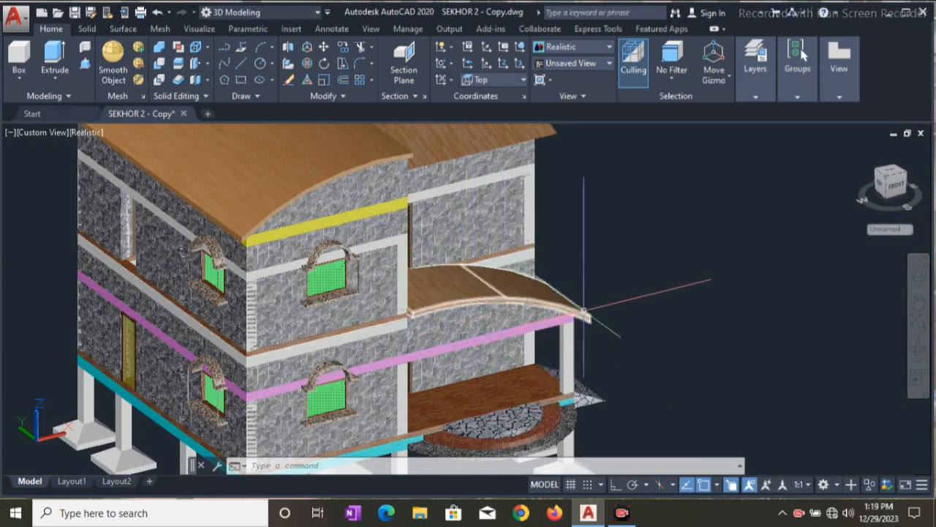
Examine the whole two-storey house model from all sides, including its roofs, rear walls, side doors and front porch
middle_drag(621, 259, 633, 310)
scroll(633, 310, down, 2)
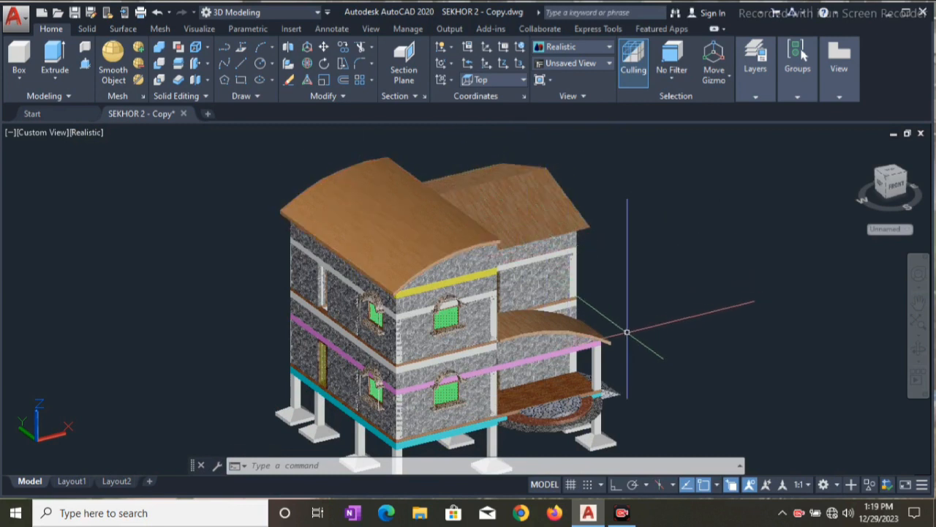
mouse_move(660, 346)
middle_down()
mouse_move(684, 321)
mouse_move(660, 347)
mouse_move(515, 344)
mouse_move(481, 333)
mouse_move(412, 355)
middle_up()
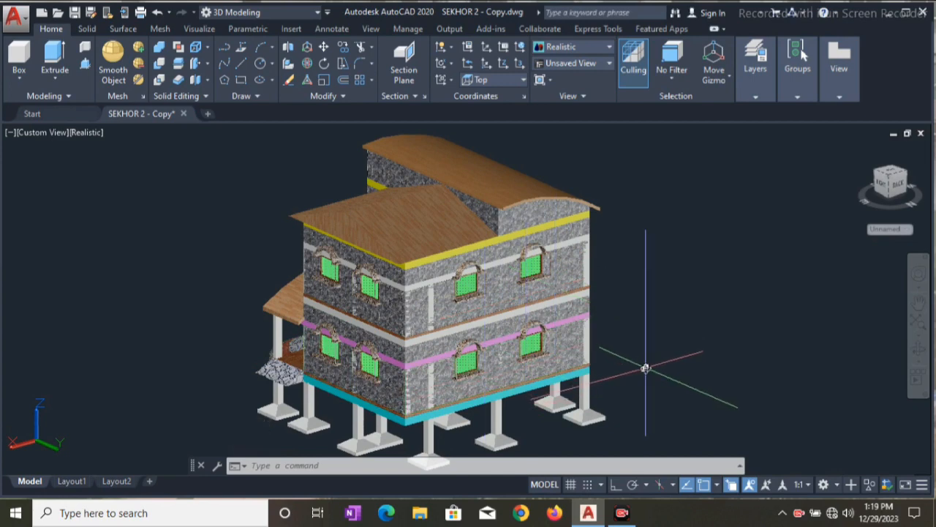
shift+middle_drag(645, 368, 432, 369)
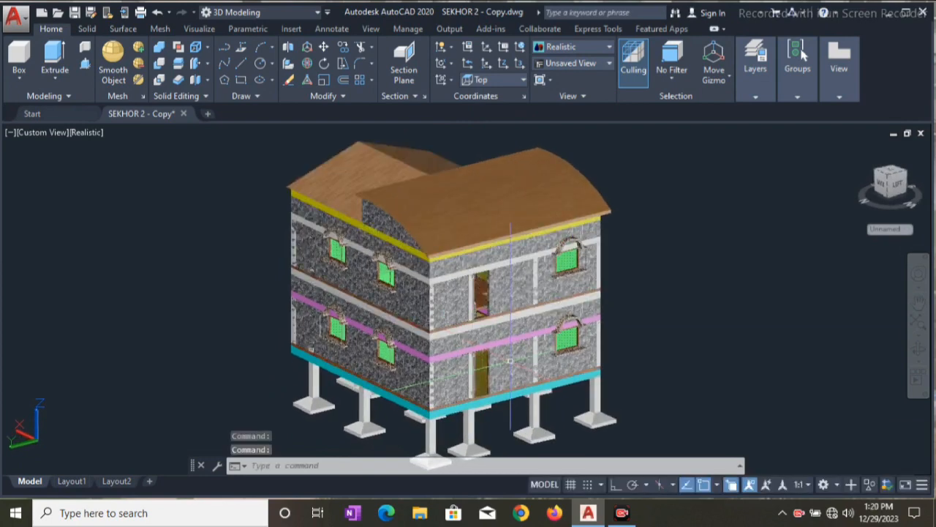
shift+middle_drag(521, 353, 809, 359)
middle_drag(701, 321, 680, 330)
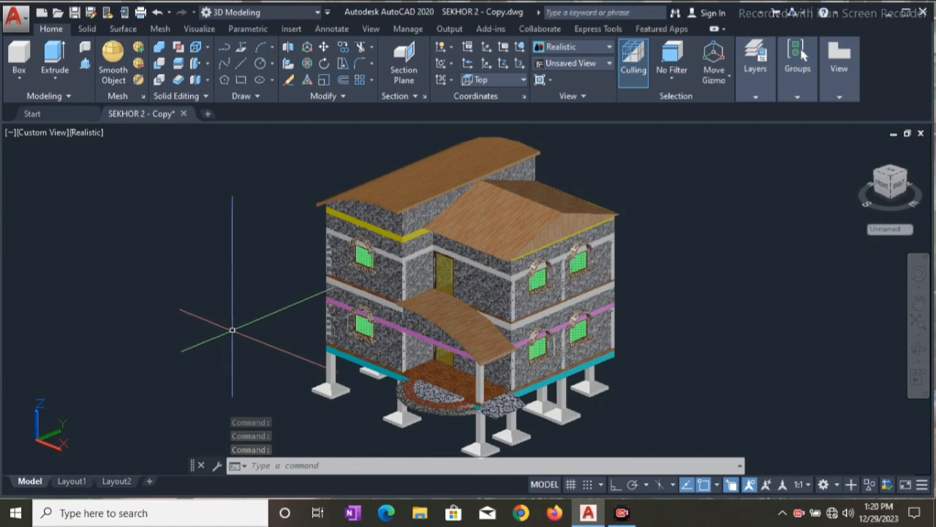
shift+middle_drag(232, 332, 370, 324)
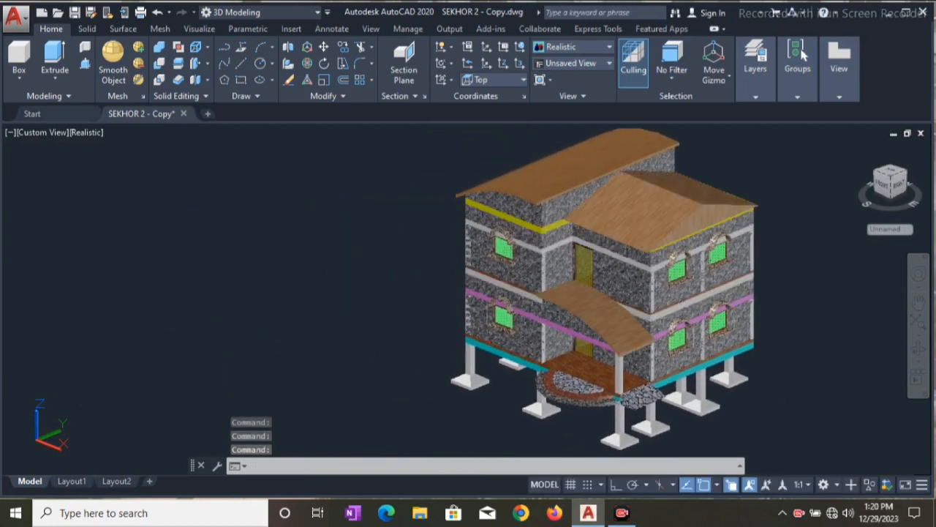
Turn off the 2D PLAN layer and all the 2ND F layers: columns, lintel, roof beam, S 3, slab and walls
text(LA)
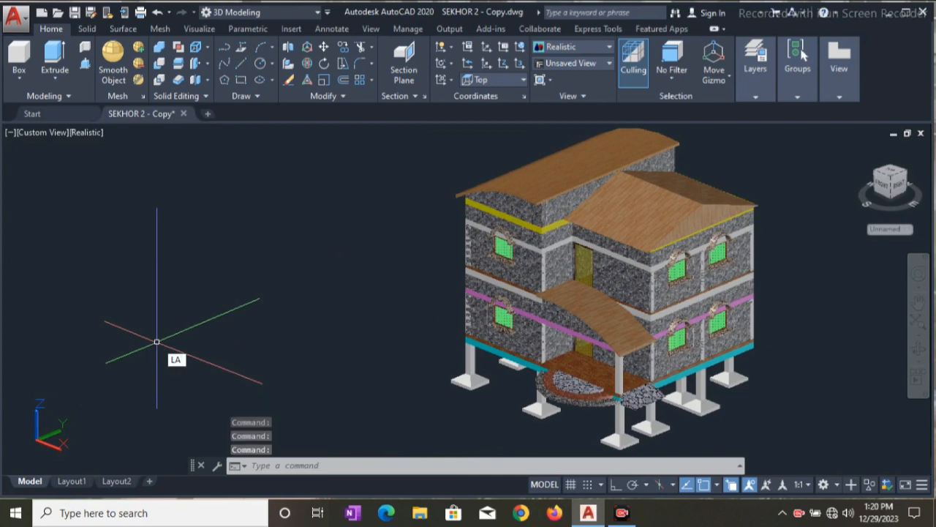
key(Return)
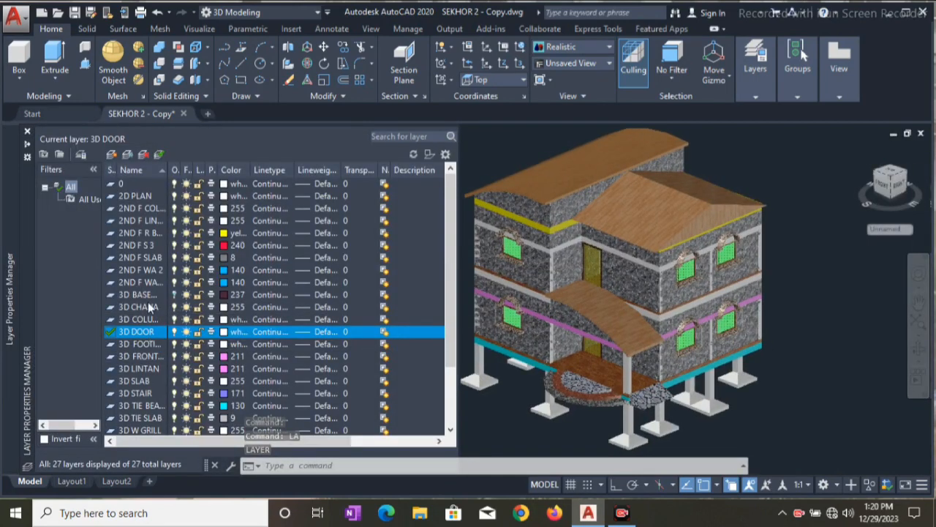
click(176, 196)
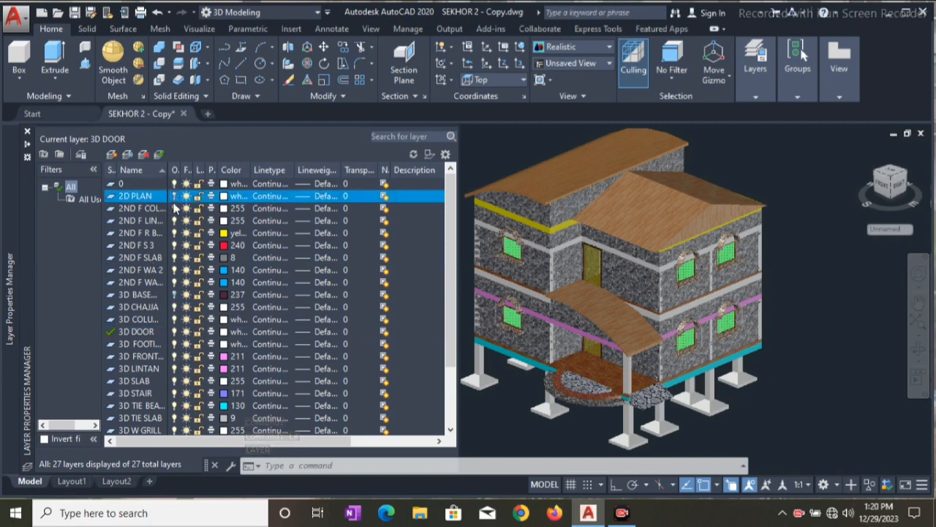
click(174, 209)
click(175, 221)
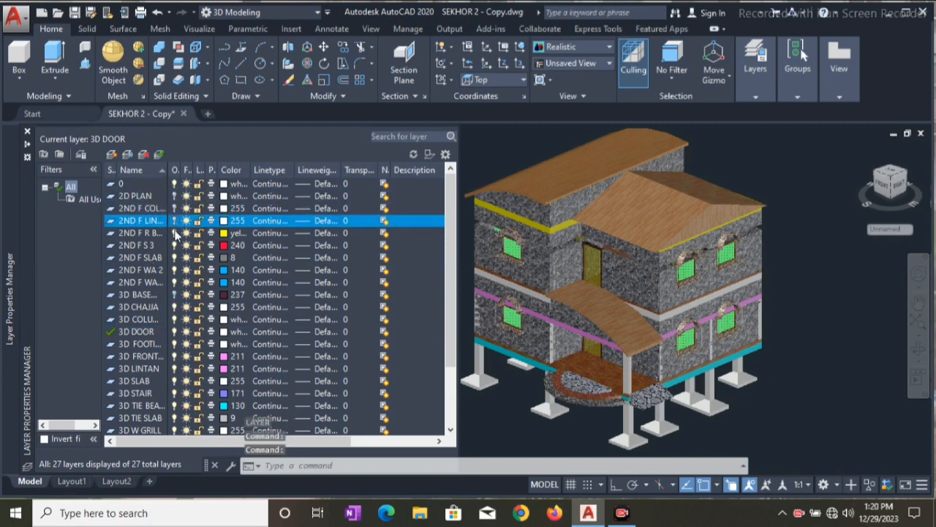
click(175, 232)
click(174, 245)
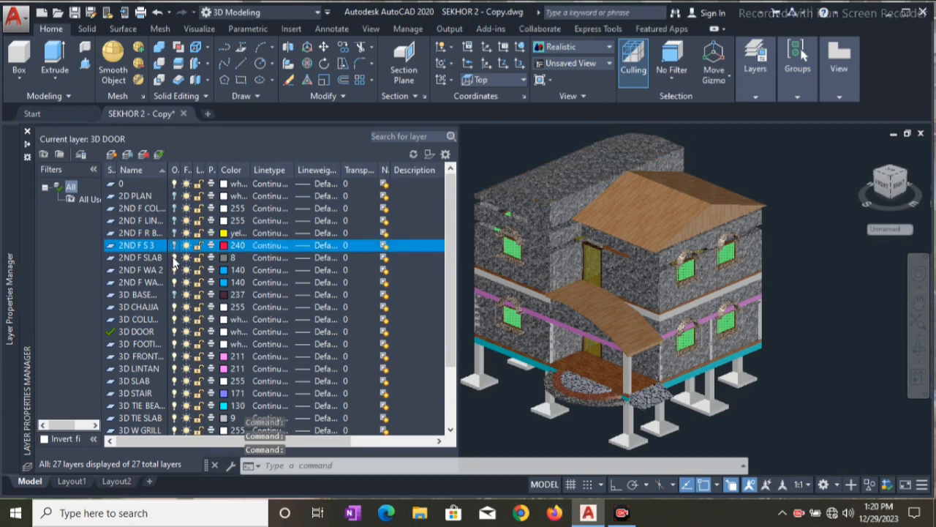
click(173, 257)
click(174, 270)
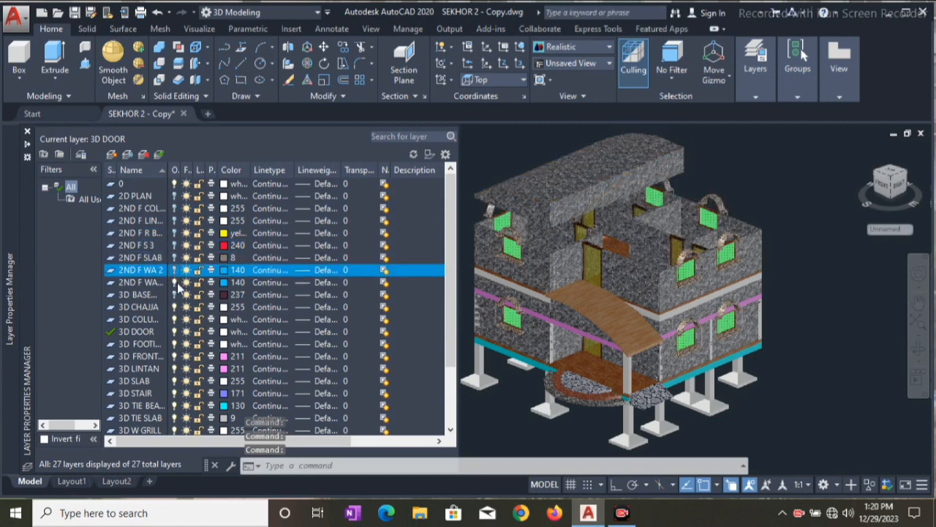
click(174, 283)
Turn off the 3D layers for chajja, columns, footings, front steps, lintel, slab, stair, tie beam and tie slab
click(174, 306)
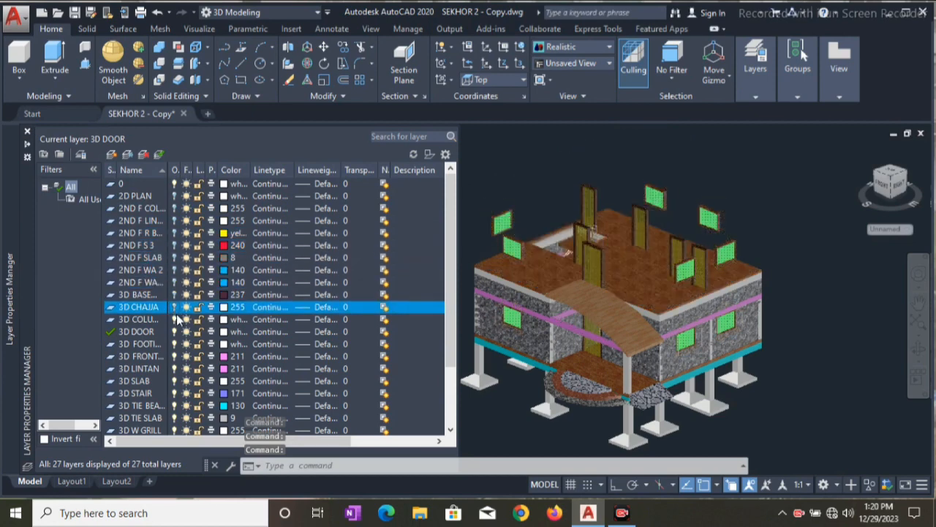
click(174, 319)
click(174, 344)
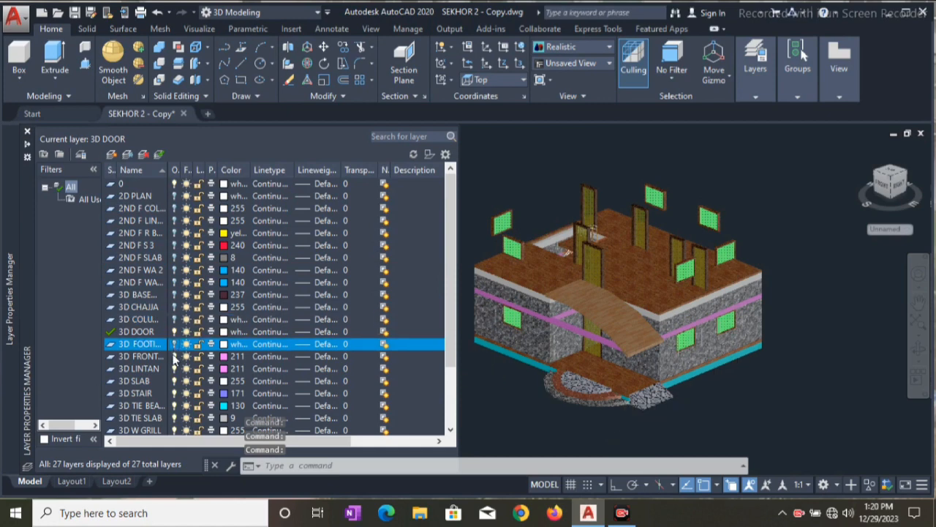
click(174, 356)
click(175, 369)
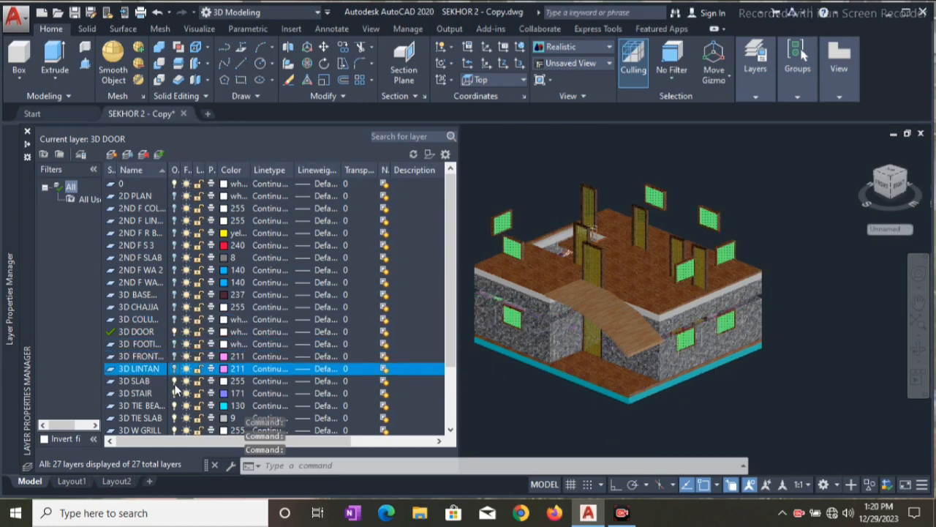
click(174, 381)
click(174, 393)
click(174, 405)
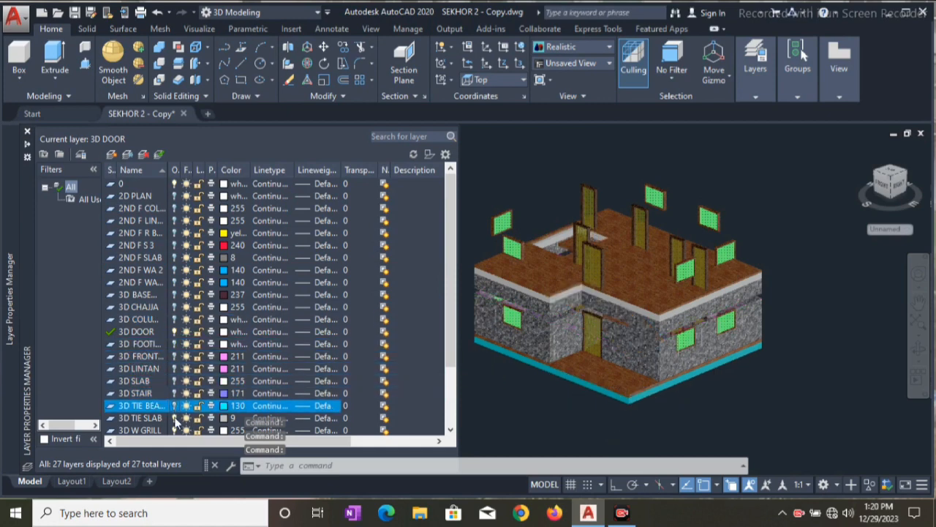
click(175, 418)
Turn off the 3DROOF layer and the 3D layers for windows, window slab, WALL 2, WALL and W GRILL
scroll(176, 417, down, 3)
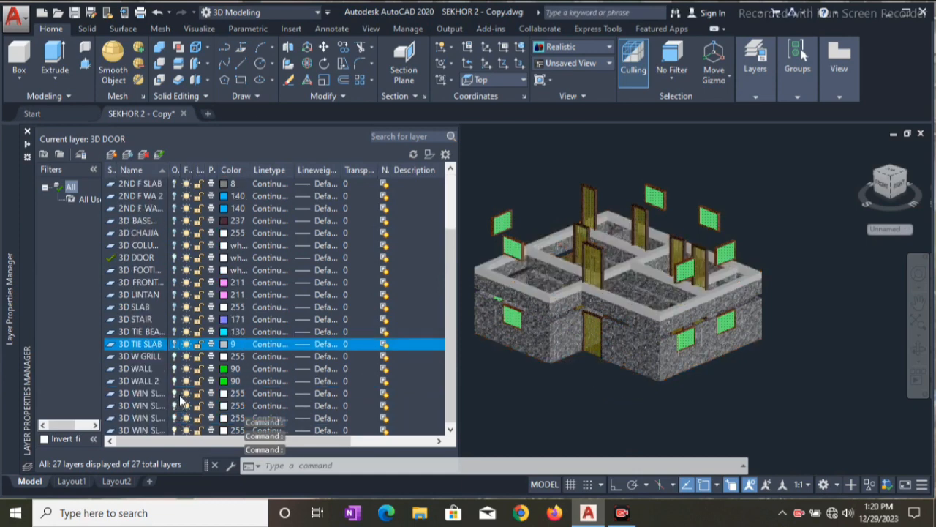
click(174, 406)
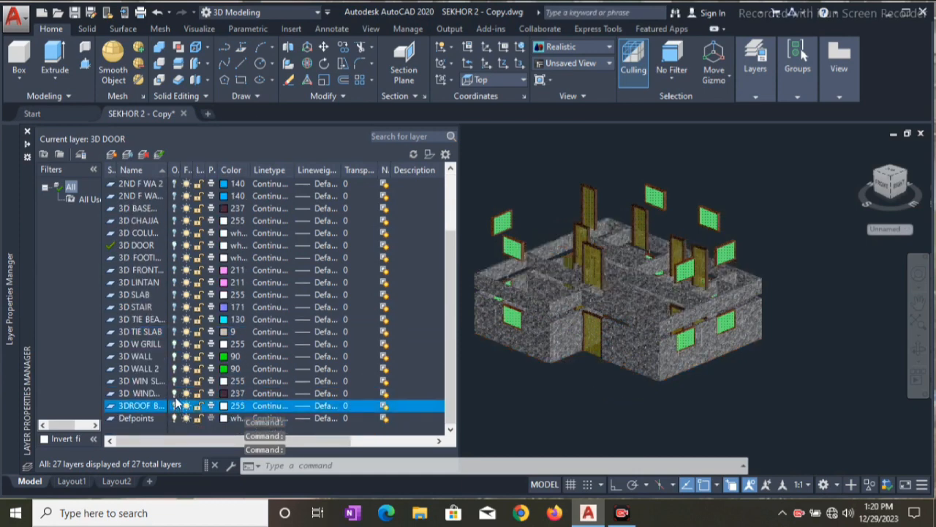
click(174, 392)
click(175, 380)
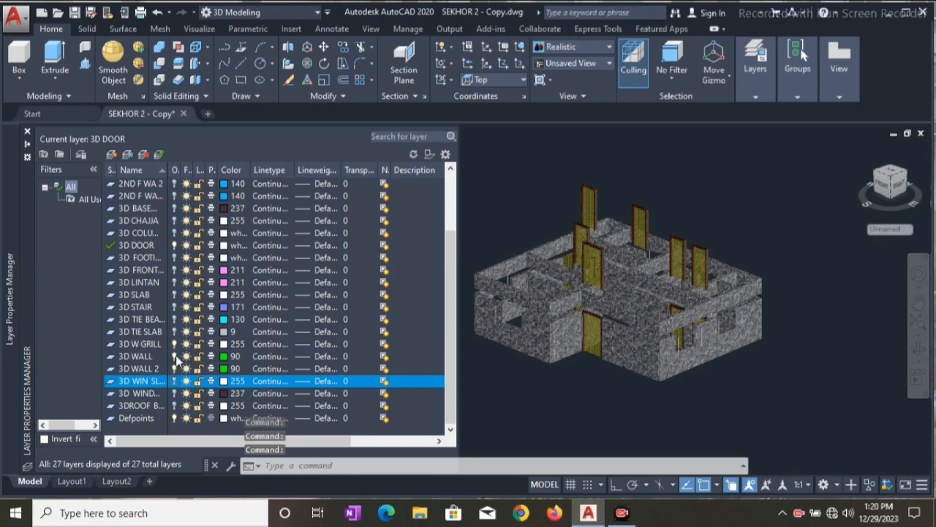
click(175, 368)
click(175, 356)
click(174, 344)
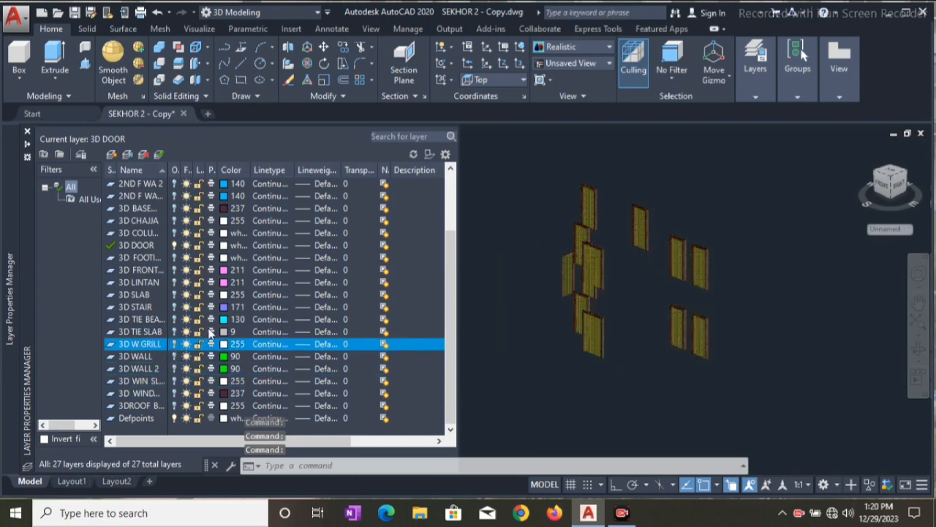
Make layer 0 current and turn off the 3D DOOR layer
scroll(187, 320, up, 3)
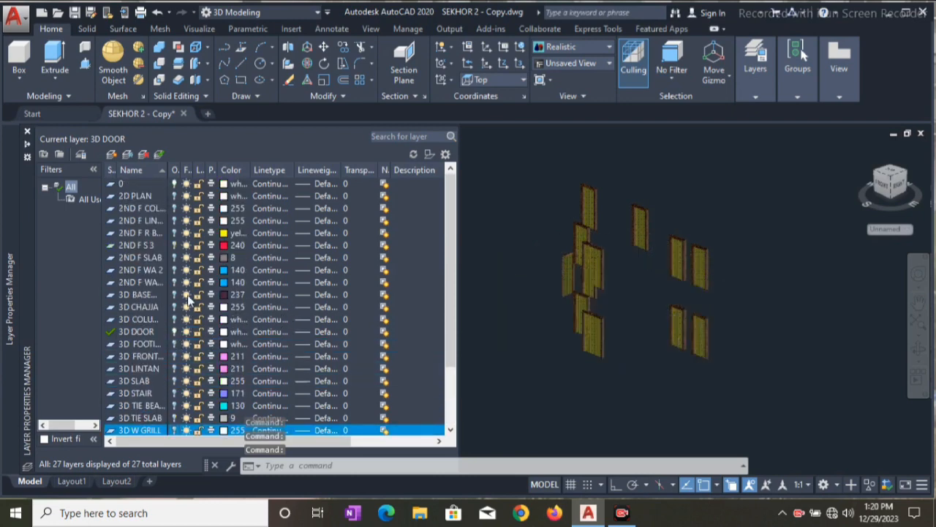
ctrl+click(152, 184)
right_click(152, 184)
click(196, 192)
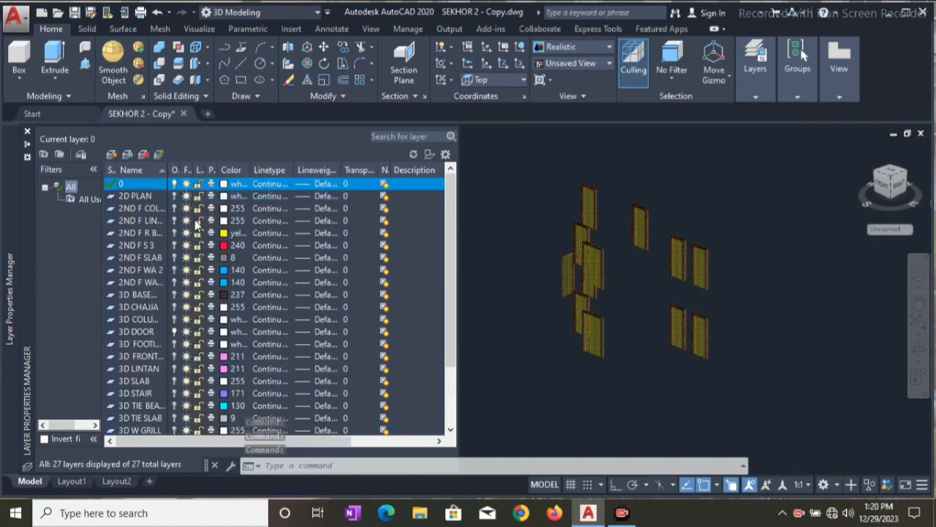
click(174, 332)
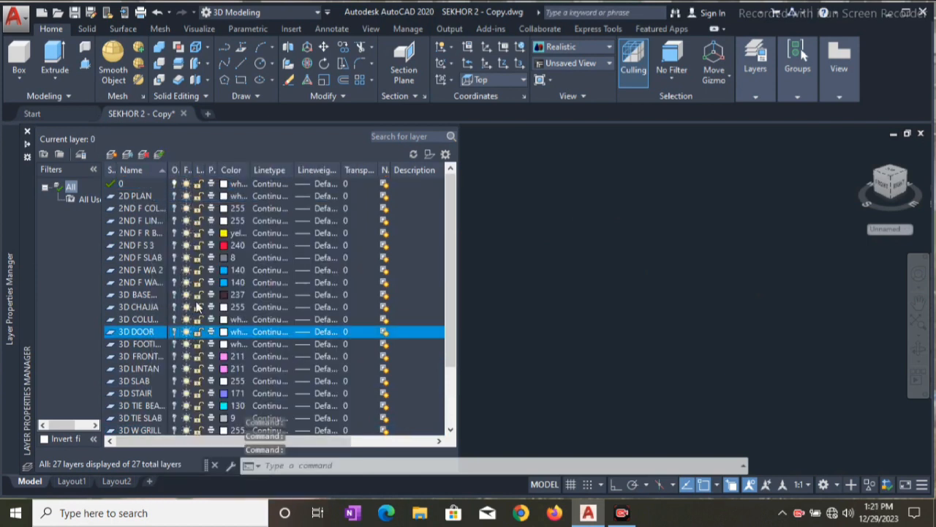
Show the 3D base layer on its own to view the ground with its rectangular opening, and hide it again
scroll(196, 324, down, 3)
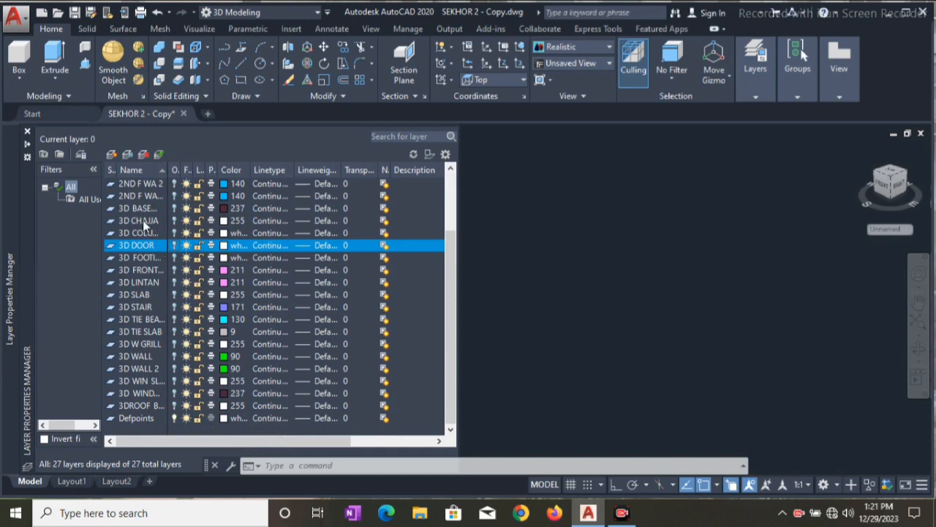
click(175, 208)
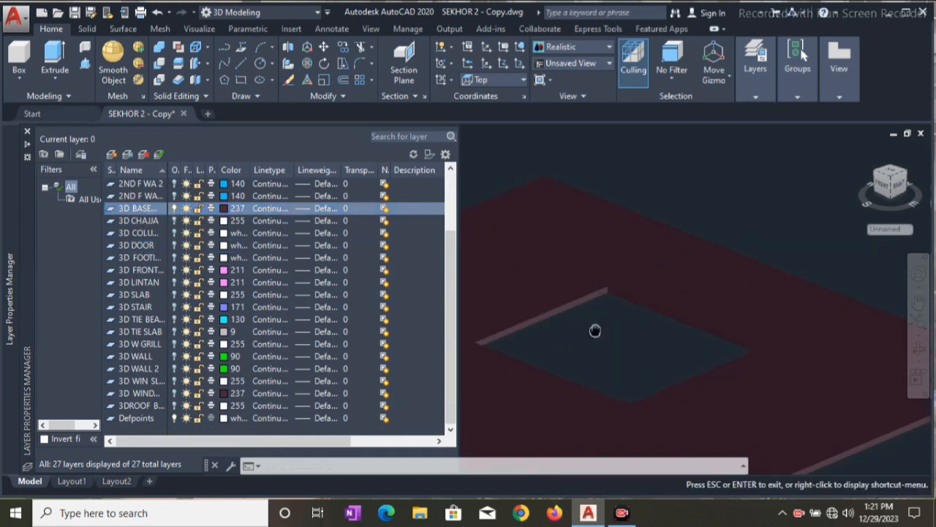
mouse_move(595, 330)
middle_down()
mouse_move(606, 294)
mouse_move(627, 273)
mouse_move(629, 300)
middle_up()
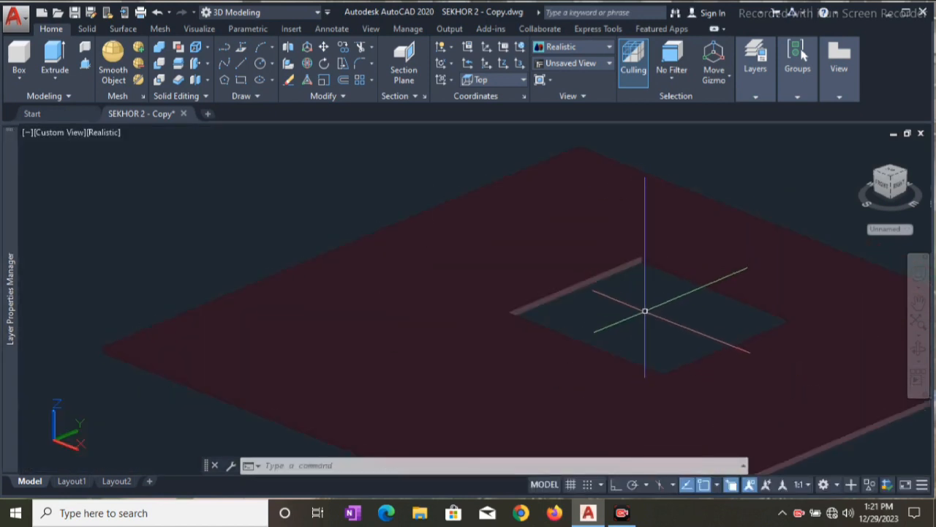
mouse_move(14, 331)
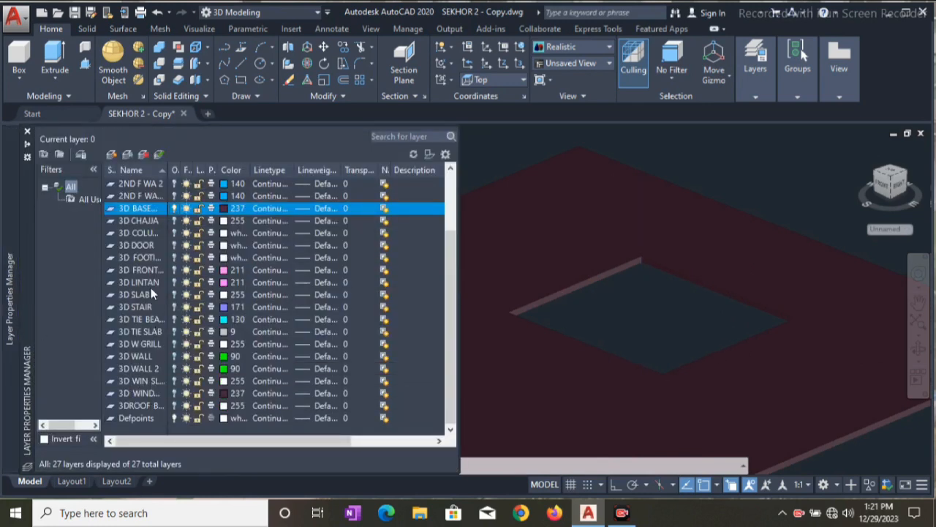
click(175, 208)
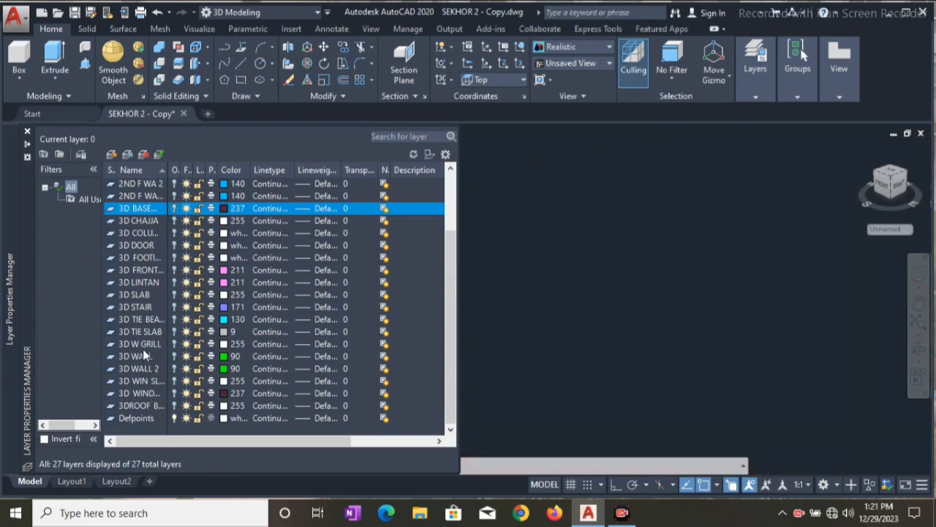
click(174, 270)
click(174, 271)
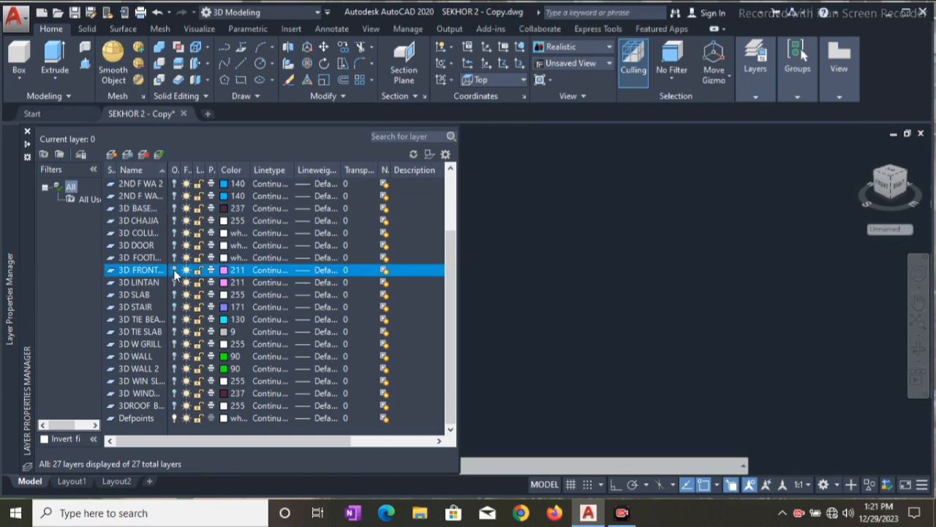
Turn on the 3D footing layer, leaving the front steps layer off
click(175, 258)
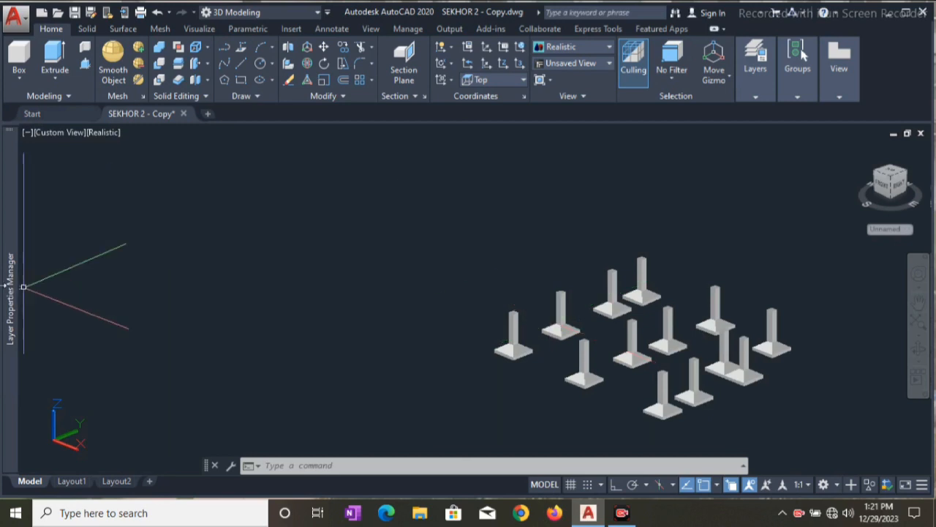
mouse_move(8, 299)
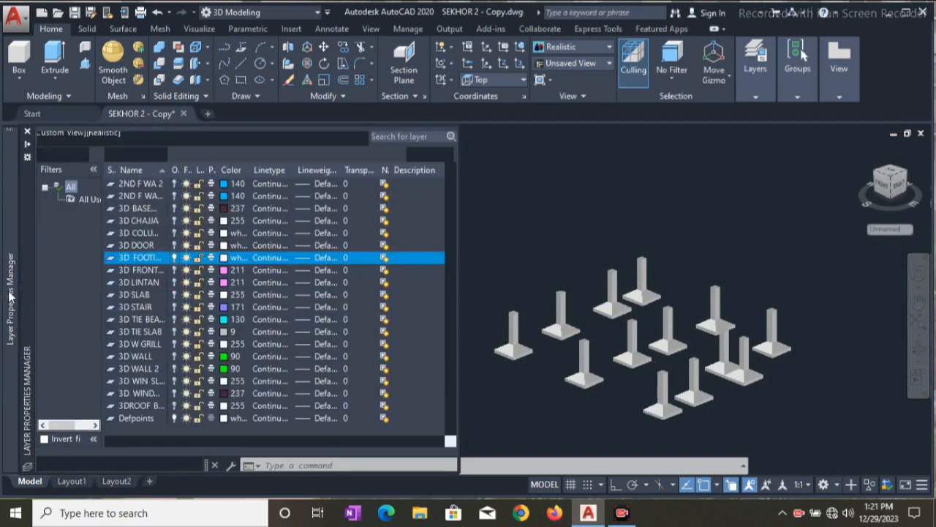
click(175, 270)
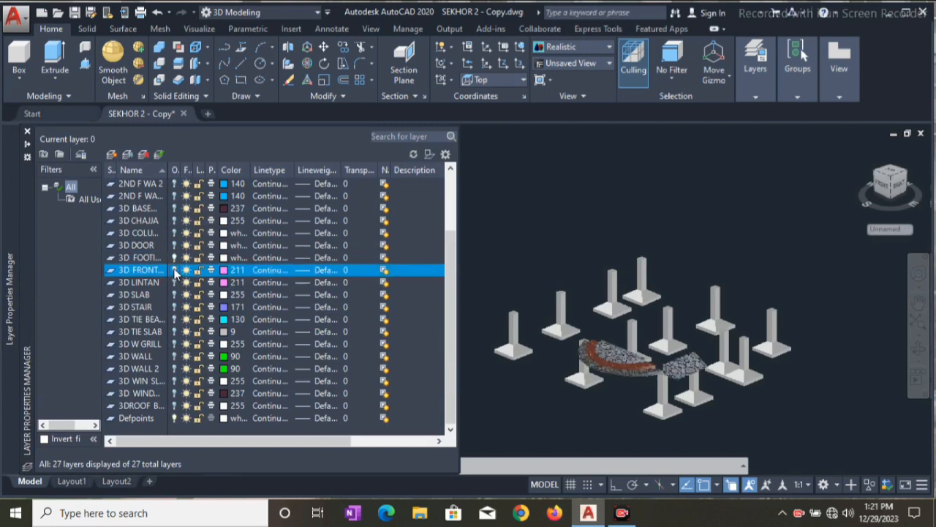
click(175, 271)
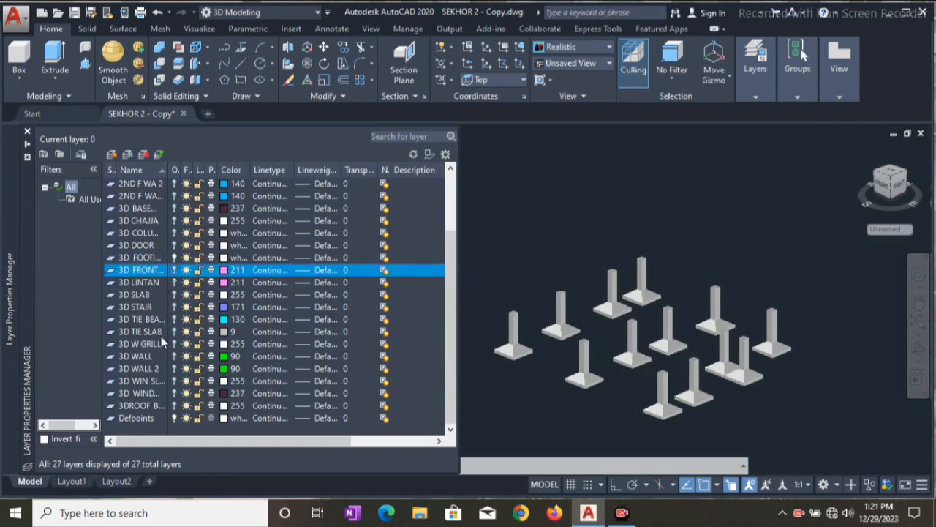
Turn on the 3D base and 3D tie beam layers, leaving the 3D SLAB layer off
click(175, 209)
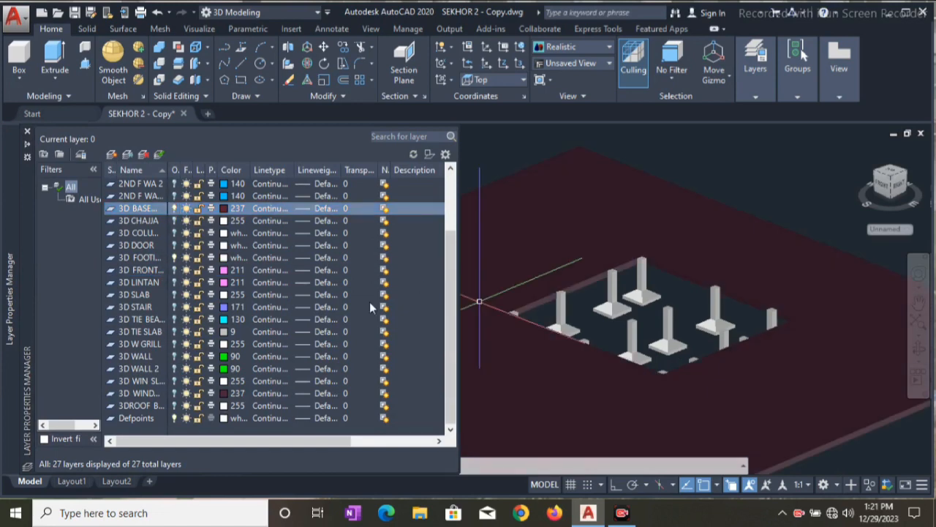
click(174, 320)
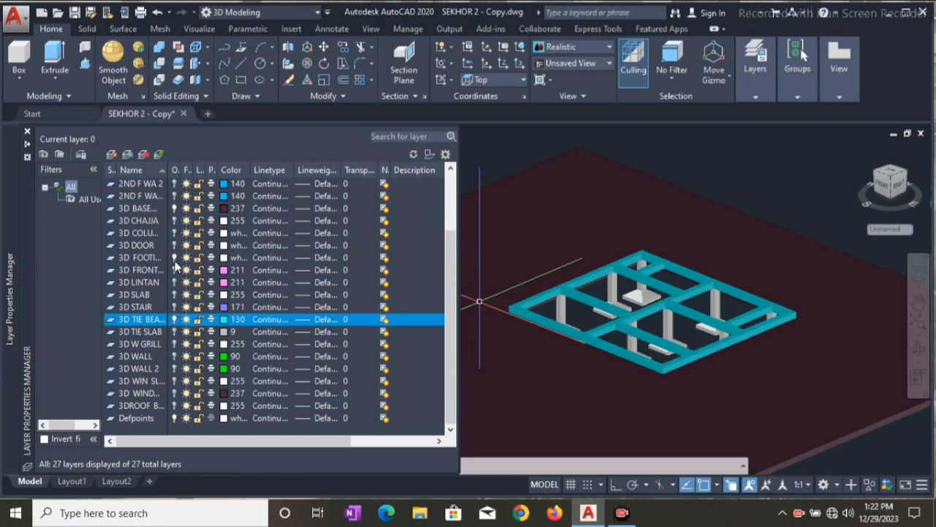
click(173, 295)
click(174, 295)
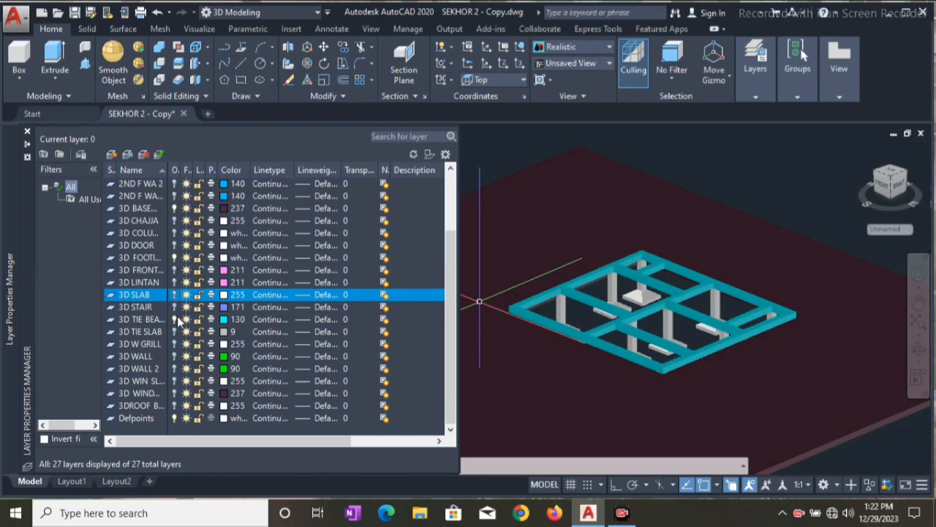
Toggle the 3D tie beam layer off and on again, and turn on the 3D TIE SLAB layer
click(175, 320)
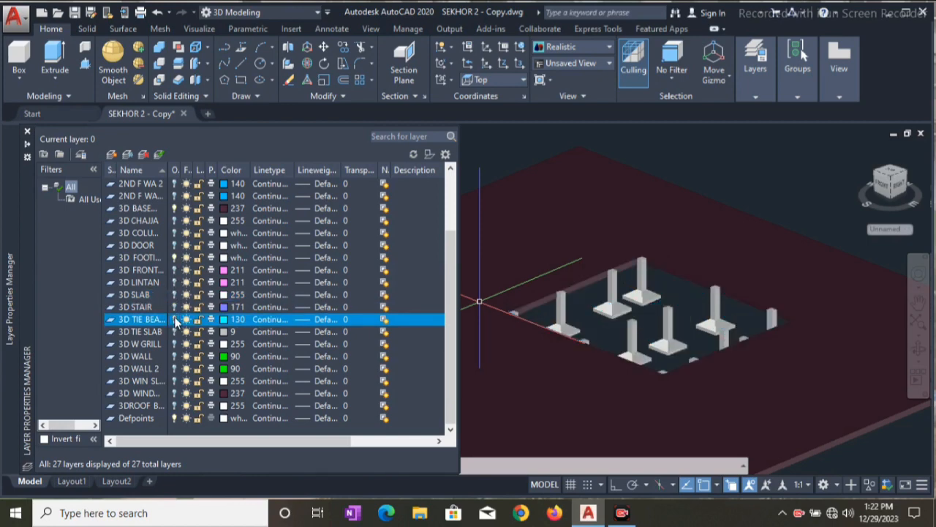
click(175, 319)
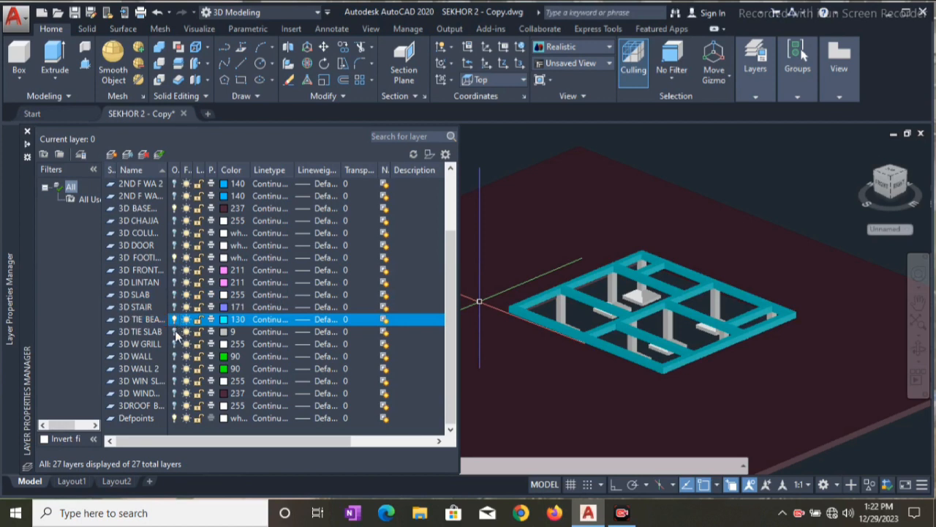
click(174, 331)
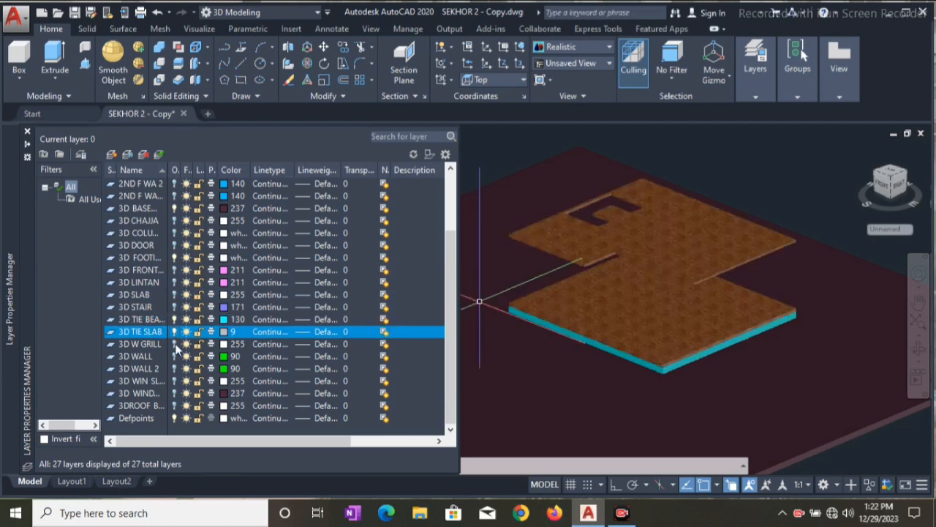
Turn on both ground-floor wall layers, 3D WALL and 3D WALL 2, plus the two 3D window layers and the 3D roof beam layer
click(175, 356)
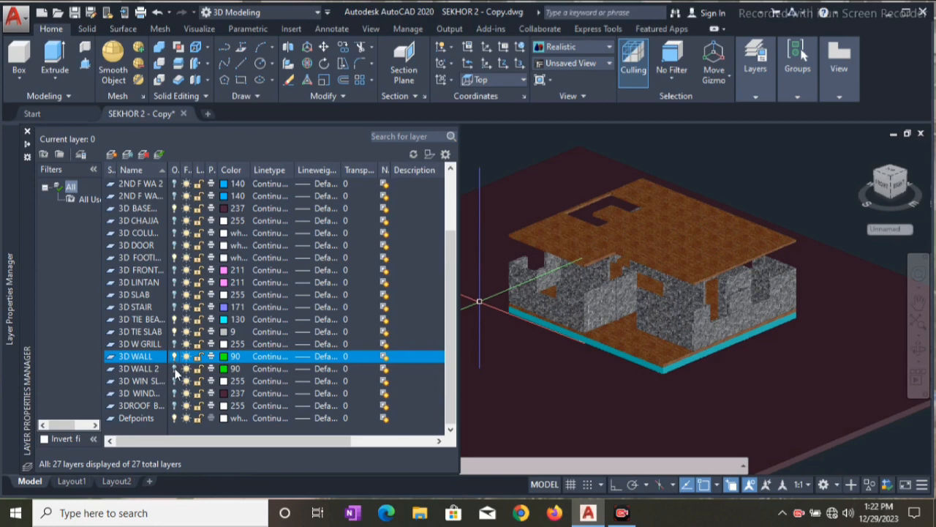
click(175, 369)
click(175, 381)
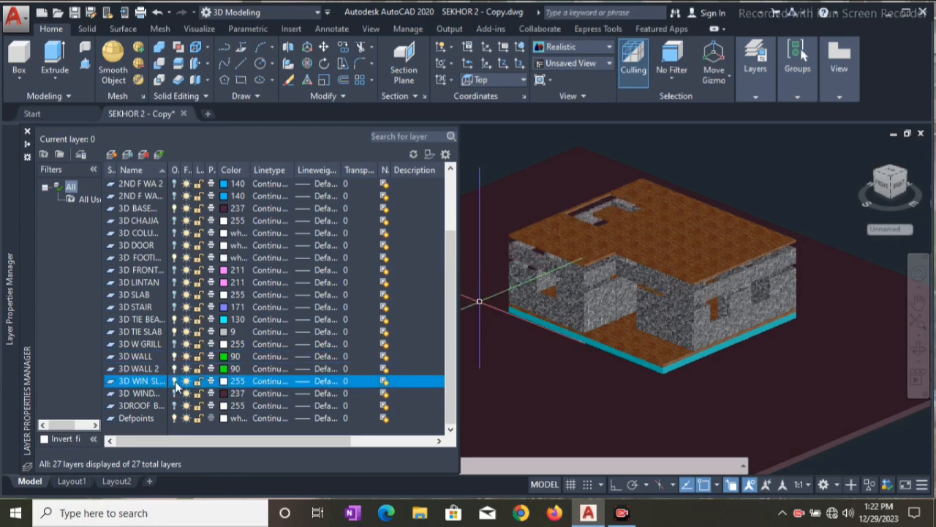
click(176, 392)
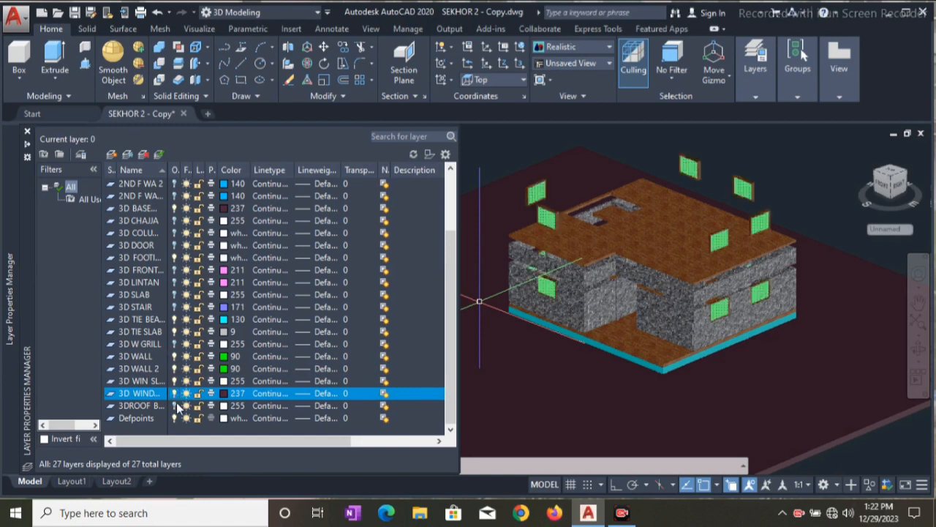
click(175, 405)
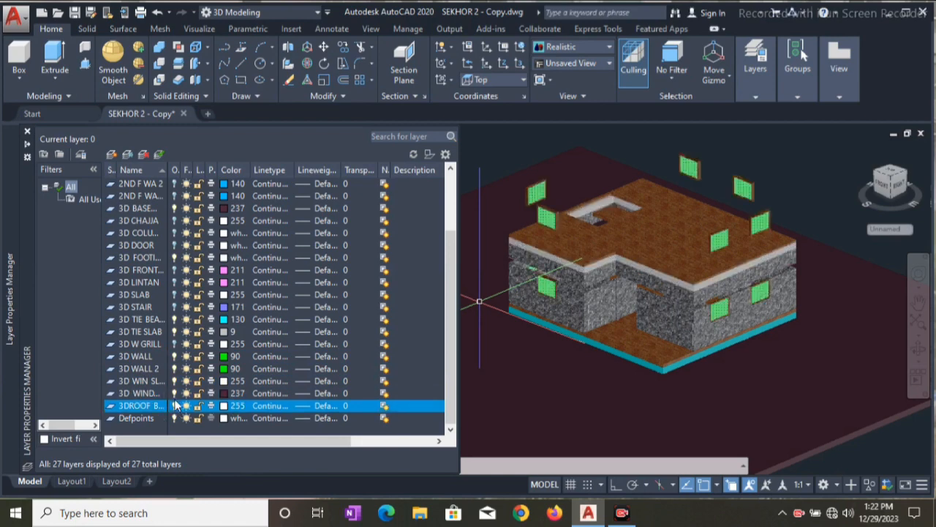
Turn on the 3D STAIR, 3D SLAB, 3D LINTAN and 3D front steps layers
click(175, 308)
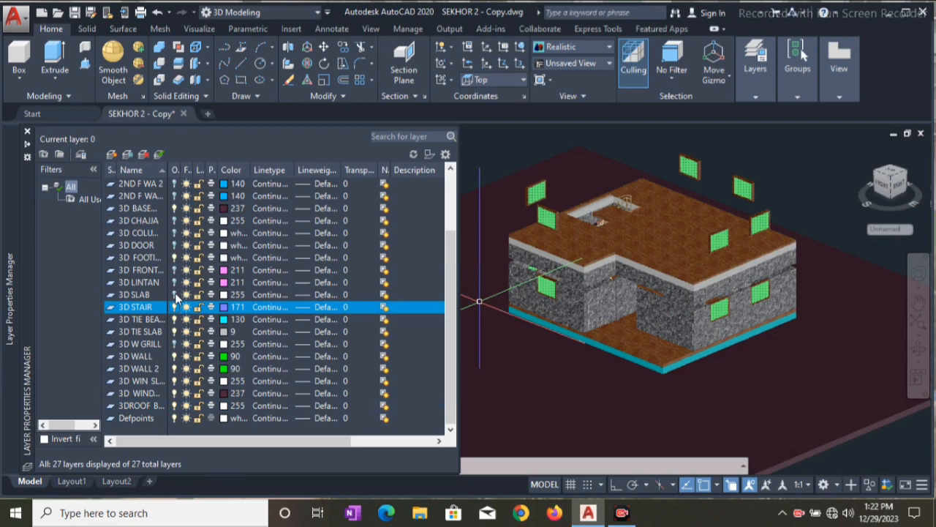
click(175, 294)
click(175, 282)
click(175, 270)
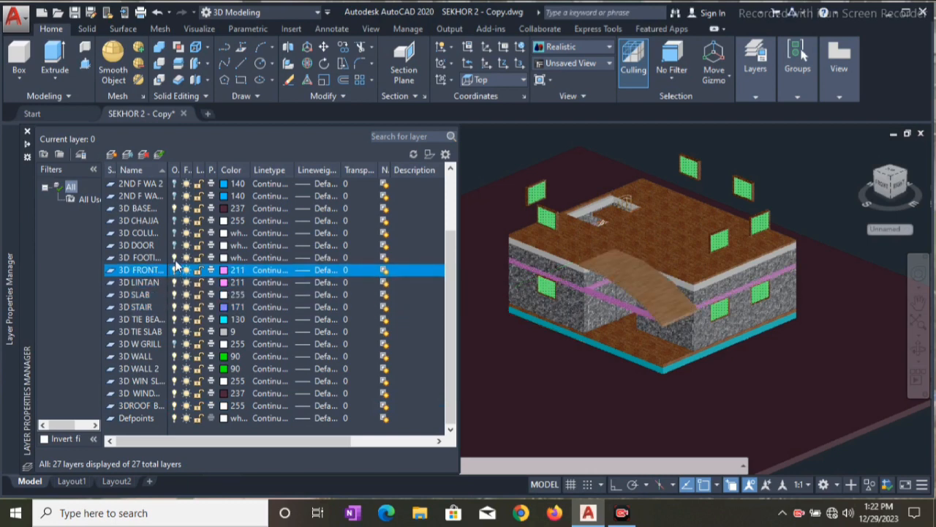
Turn on the 3D DOOR, 3D column and 3D CHAJJA layers
click(175, 245)
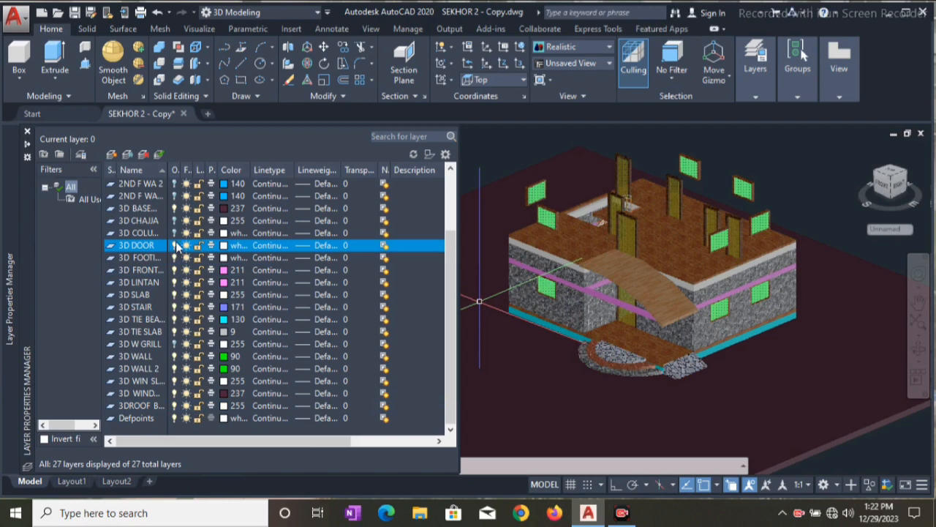
click(175, 233)
click(175, 220)
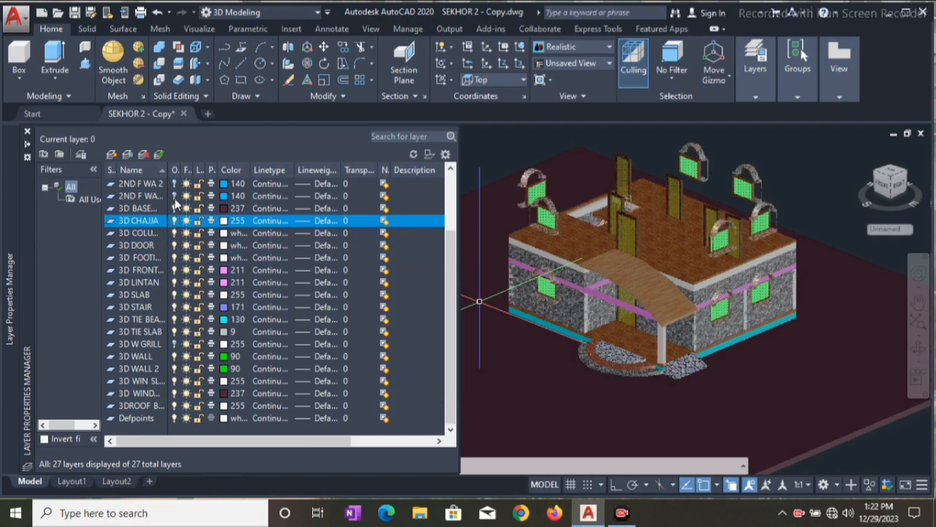
Turn on all the second-floor layers: both walls, 2ND F SLAB, 2ND F S 3, roof beam, lintel and columns
click(175, 196)
click(174, 184)
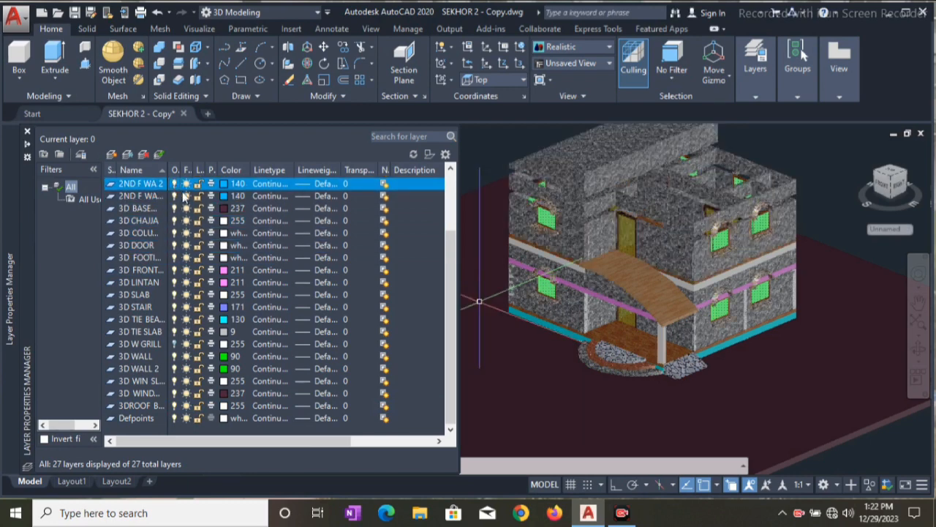
scroll(167, 322, up, 3)
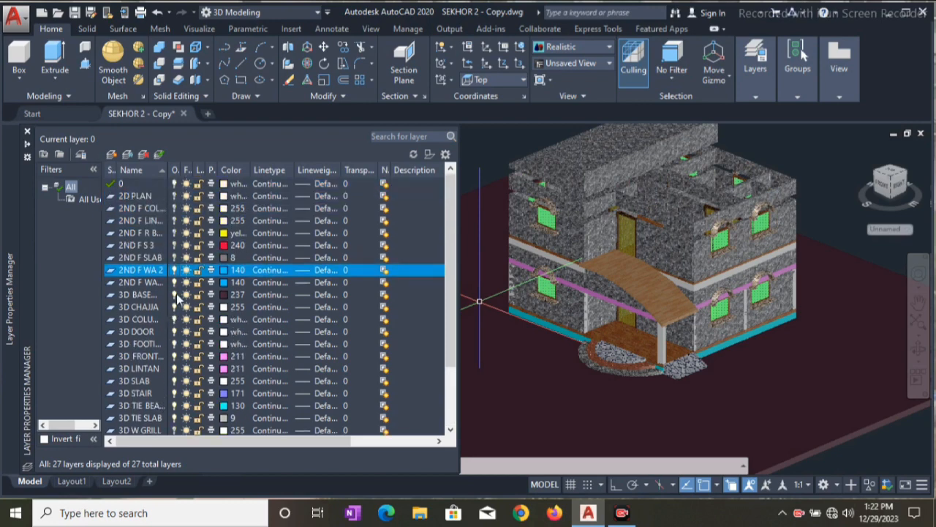
click(175, 257)
click(175, 245)
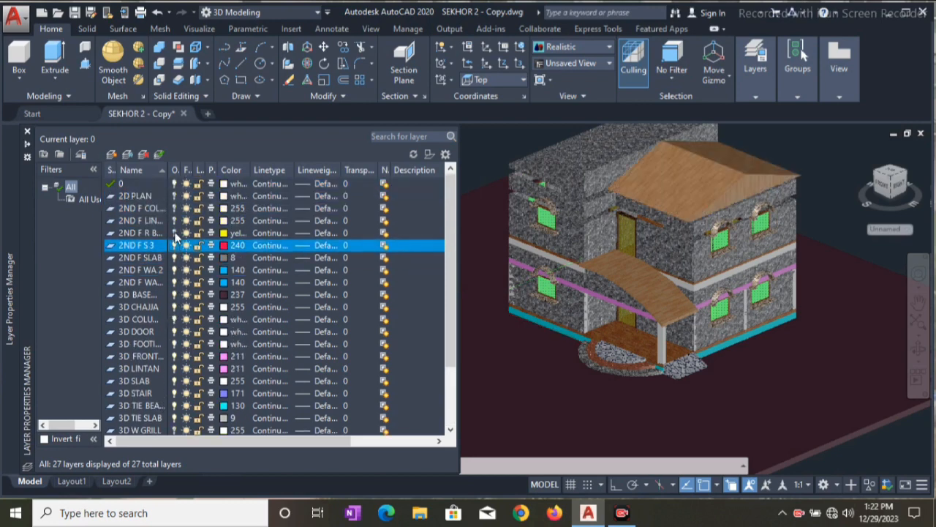
click(175, 220)
click(175, 208)
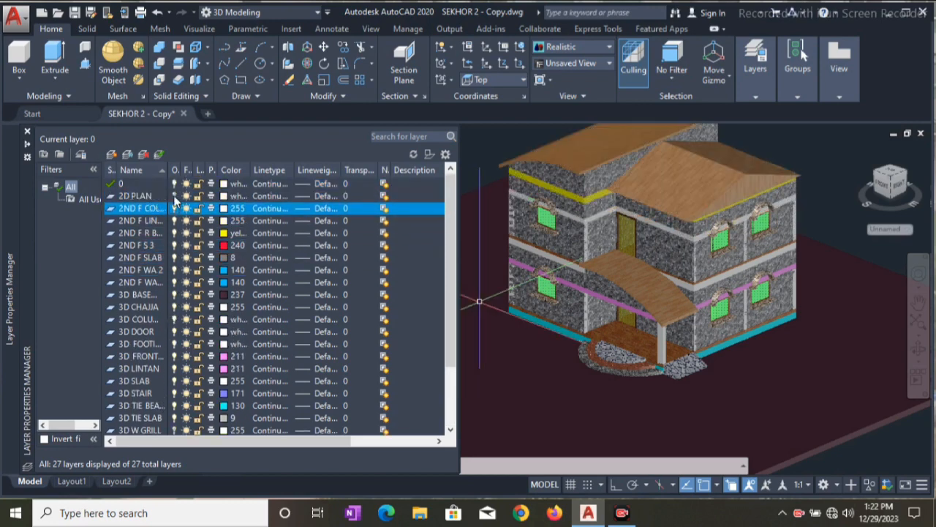
Turn on the 2D PLAN and 3D W GRILL layers and view the complete house
click(175, 196)
scroll(185, 299, down, 3)
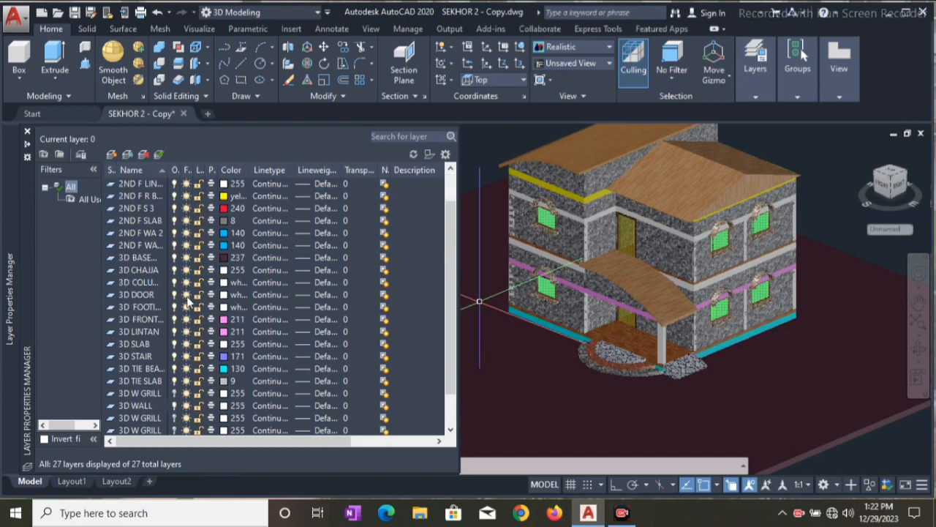
click(174, 344)
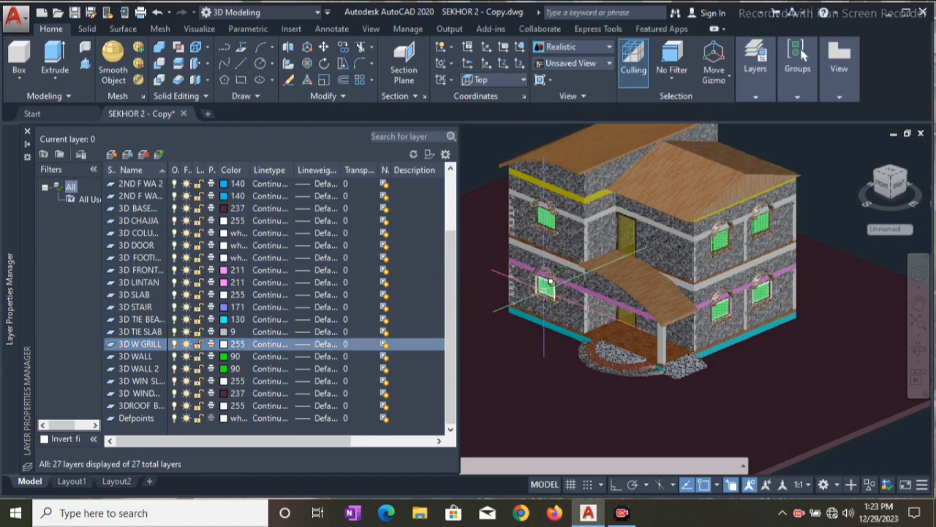
scroll(495, 313, down, 4)
scroll(495, 313, up, 5)
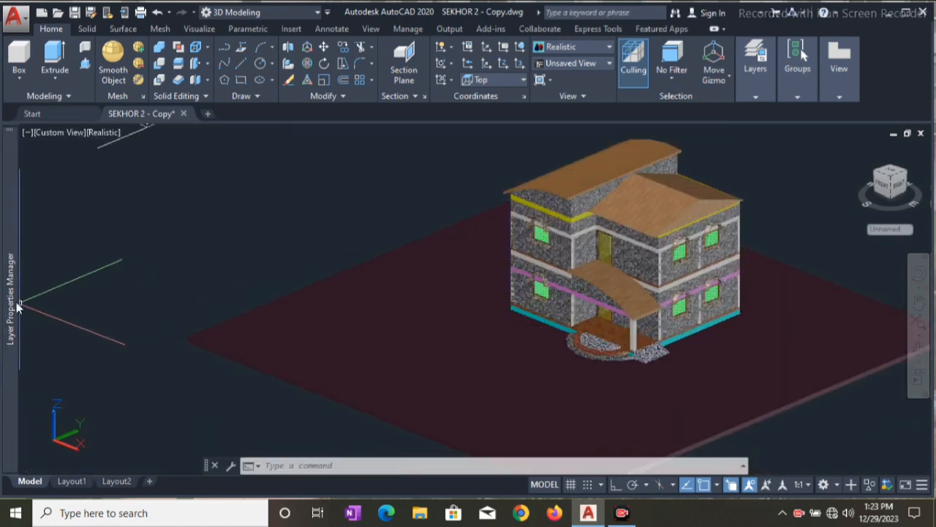
Turn off the 3D SLAB, LINTAN, front steps, footing, DOOR, column, CHAJJA and base layers
mouse_move(15, 300)
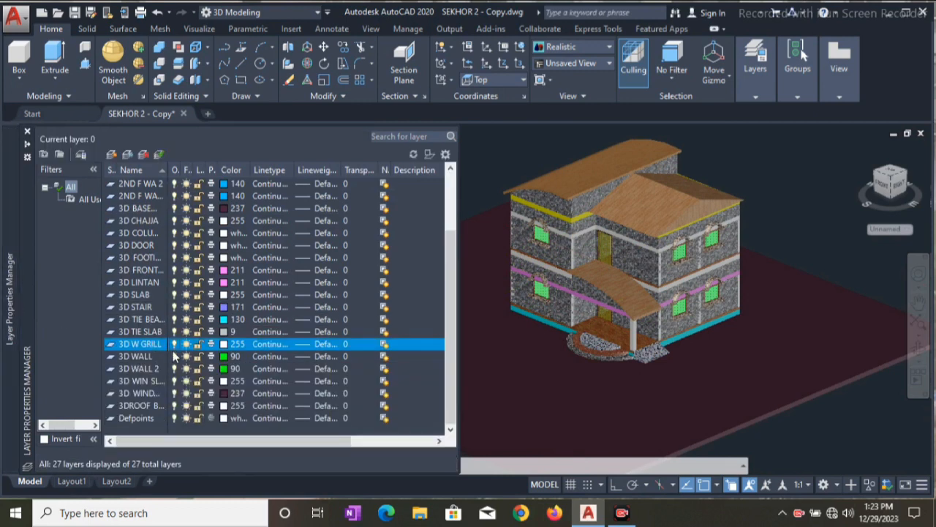
click(175, 294)
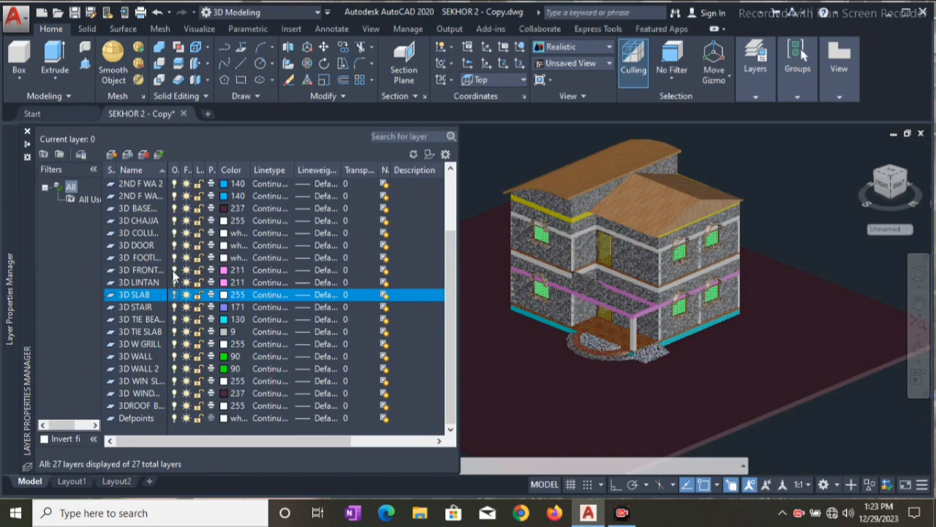
click(174, 282)
click(174, 257)
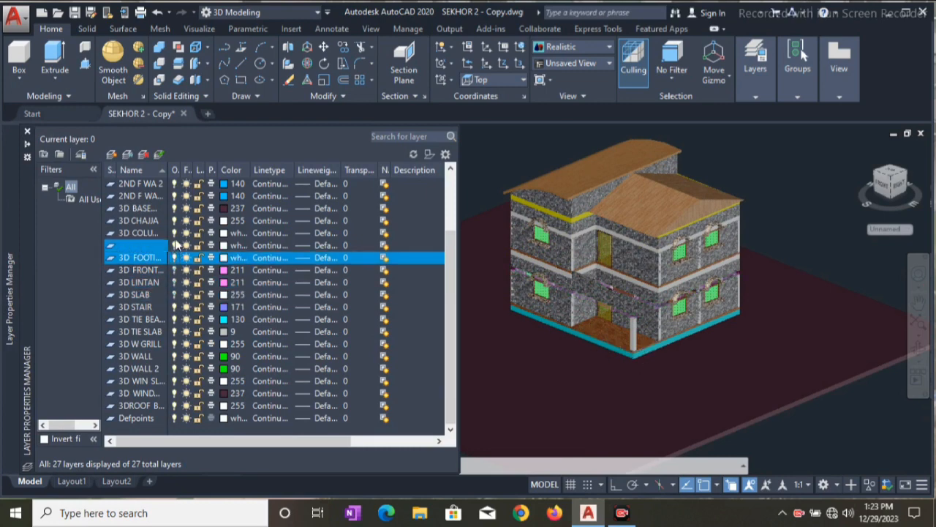
click(174, 245)
click(174, 232)
click(174, 209)
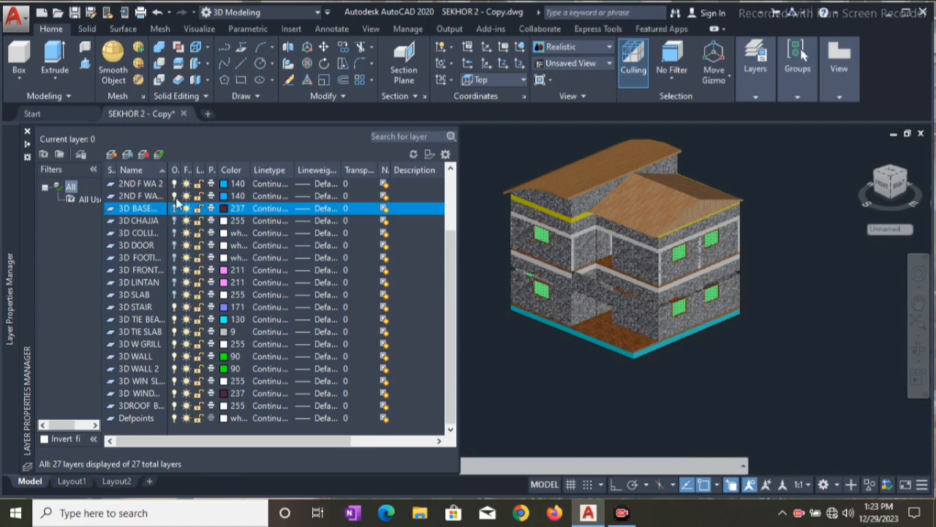
Turn off every second-floor layer, from the walls and slabs to the roof beam, lintel and columns, along with the 2D PLAN layer
click(174, 196)
click(175, 184)
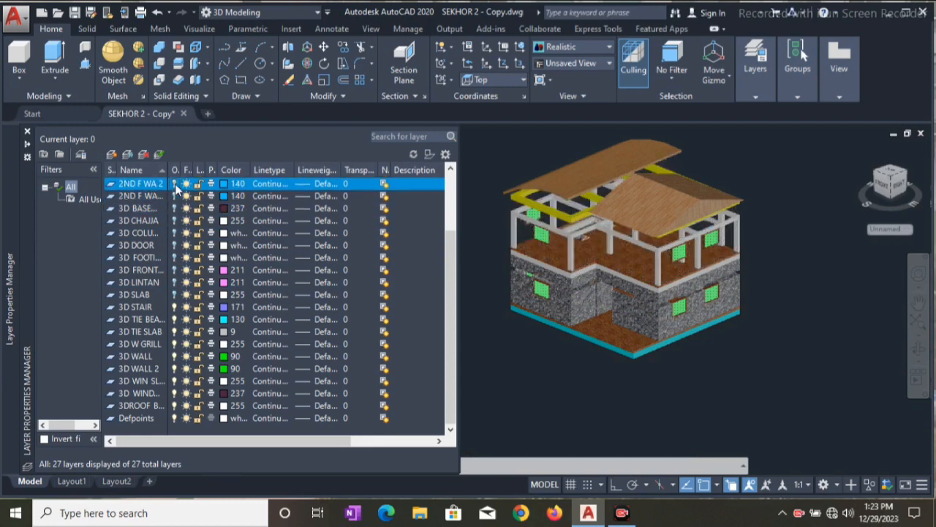
scroll(179, 214, up, 2)
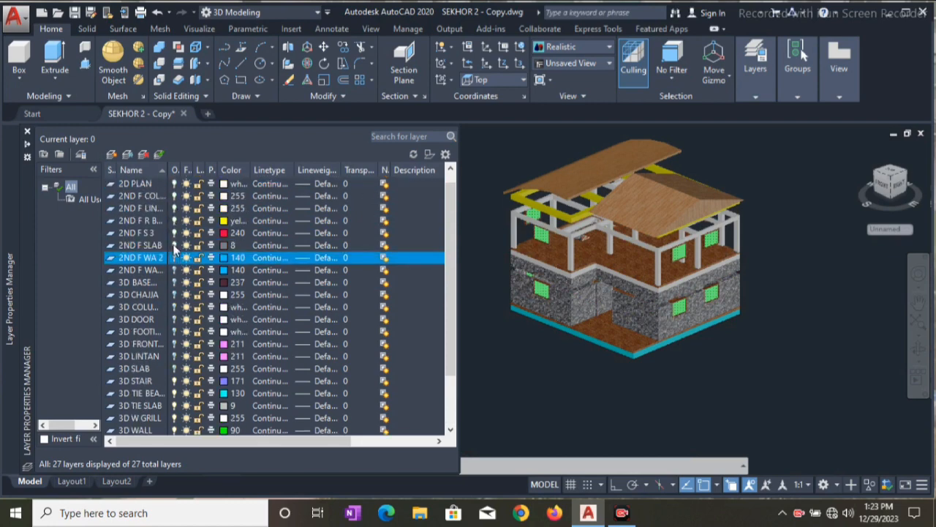
click(174, 245)
click(175, 232)
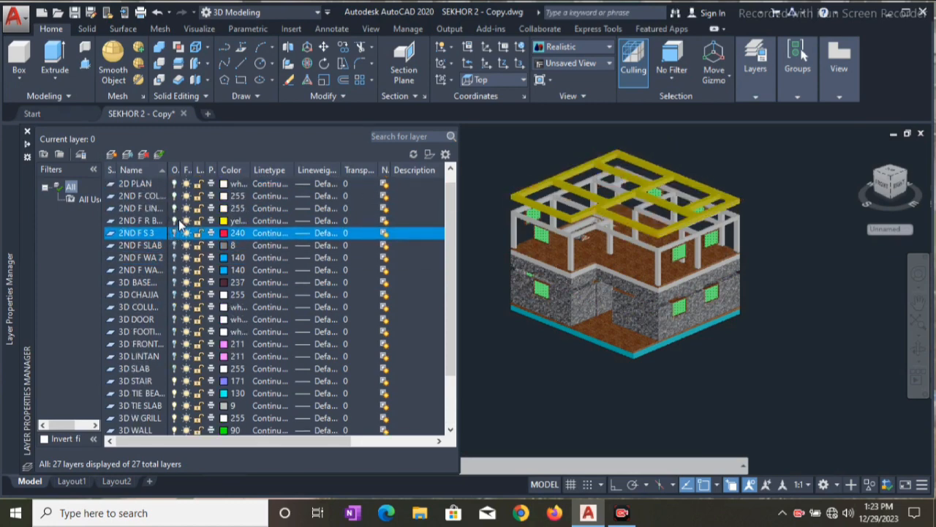
click(175, 220)
click(175, 209)
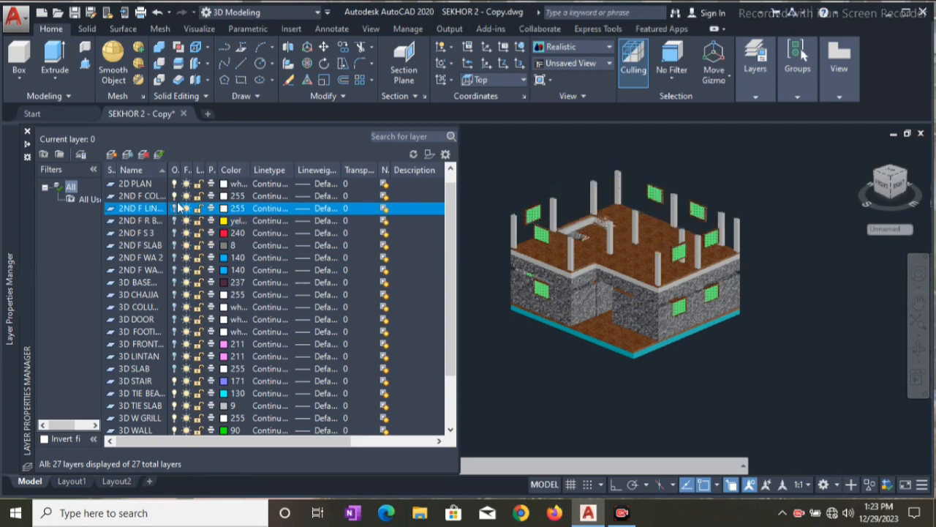
click(174, 196)
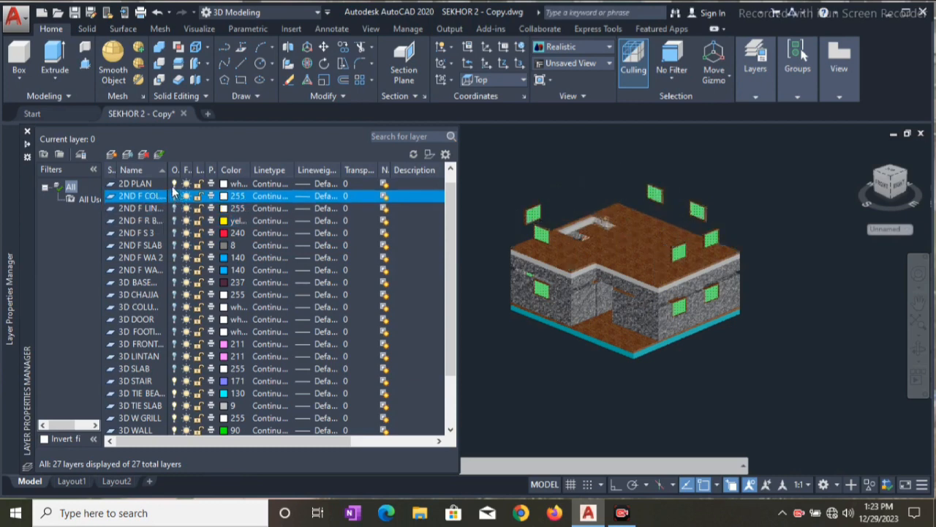
click(174, 184)
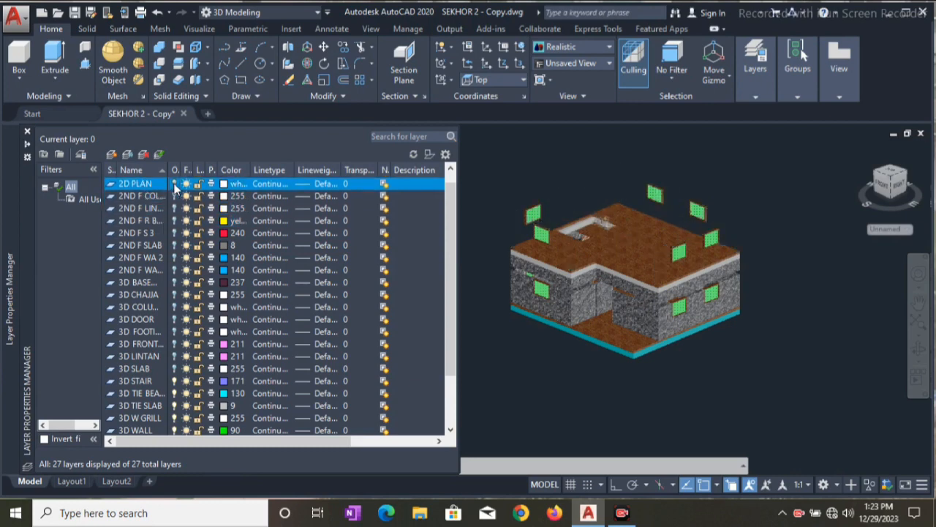
Turn off the 3D tie beam, TIE SLAB, W GRILL, wall, window and roof beam layers to isolate the 3D STAIR layer's staircase for a close view
scroll(184, 266, up, 1)
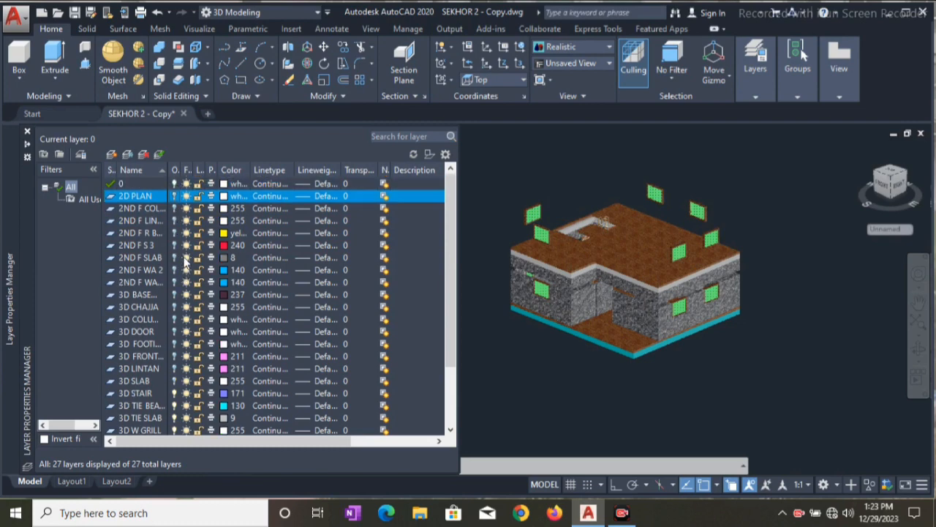
scroll(176, 285, down, 3)
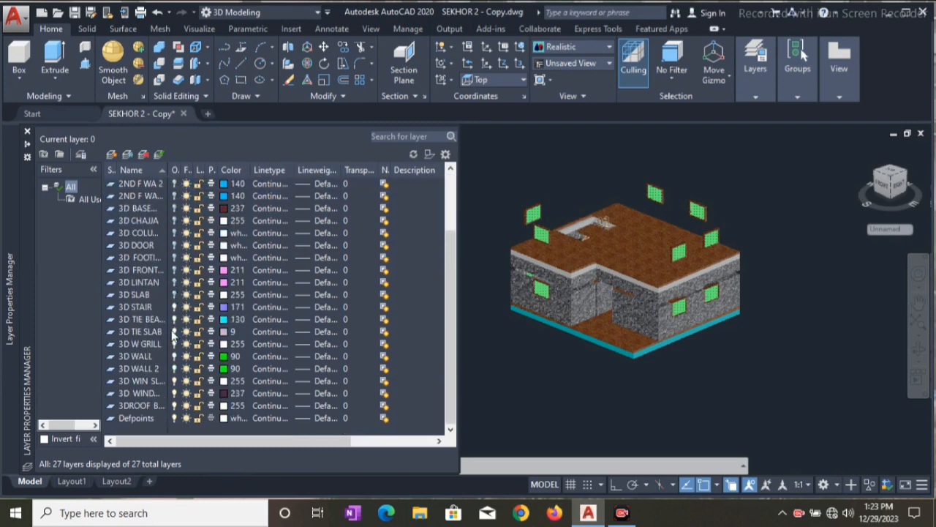
click(174, 319)
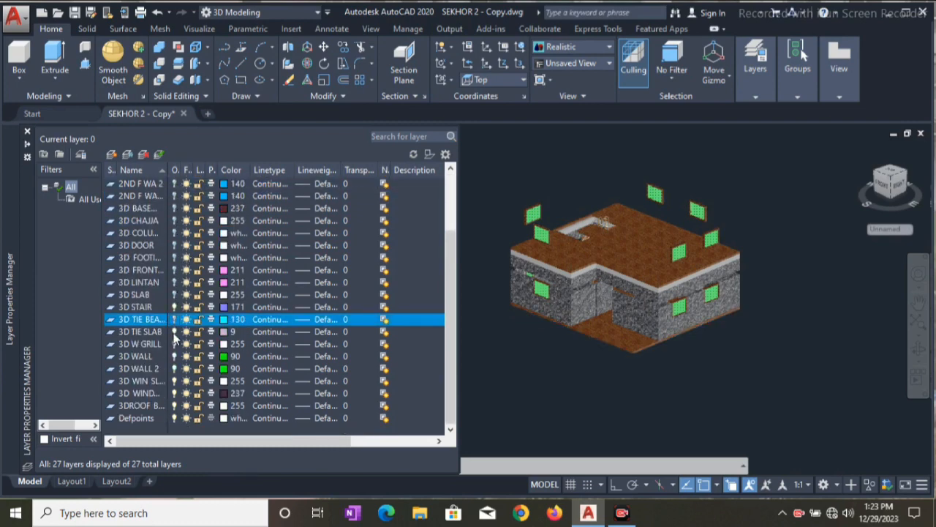
click(174, 332)
click(174, 344)
click(174, 357)
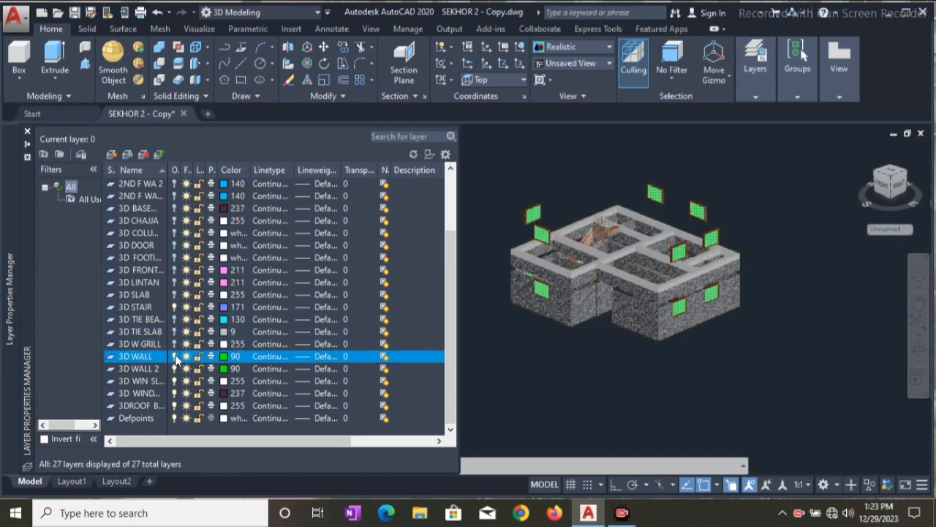
click(174, 368)
click(174, 393)
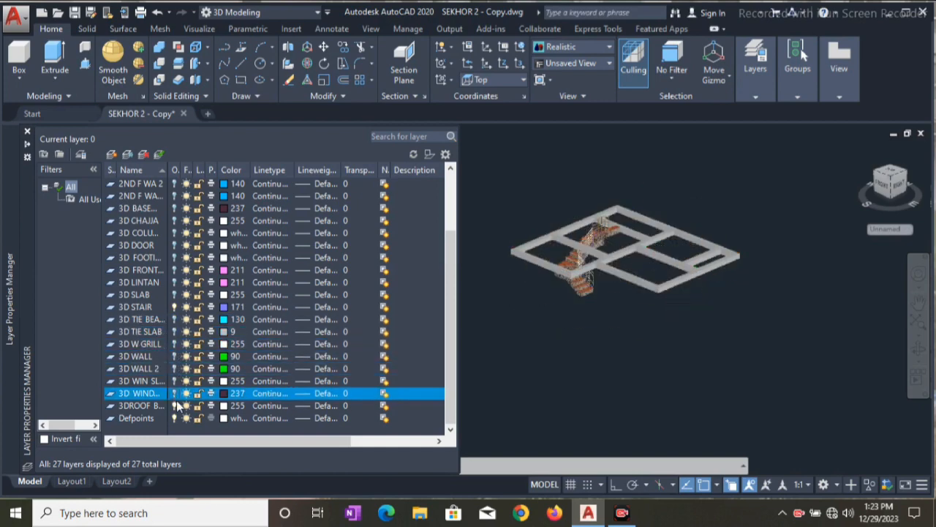
click(175, 405)
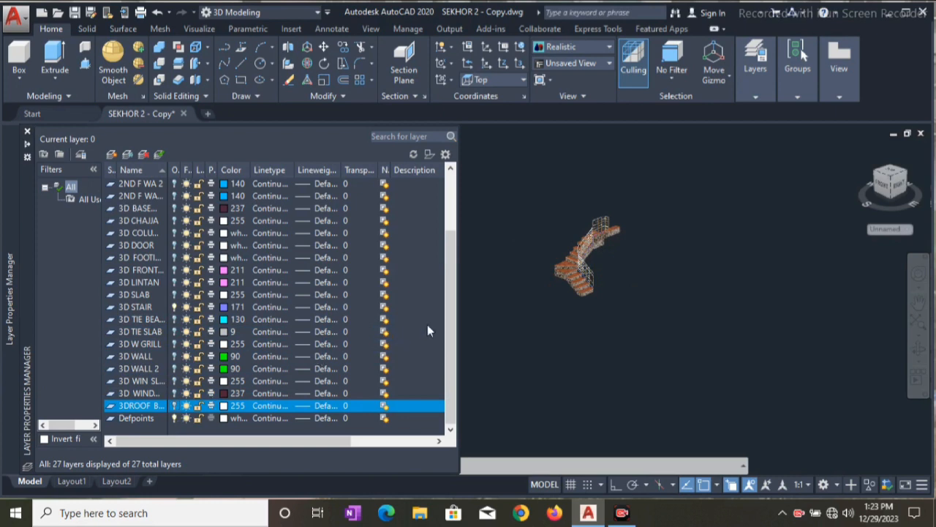
scroll(577, 269, up, 5)
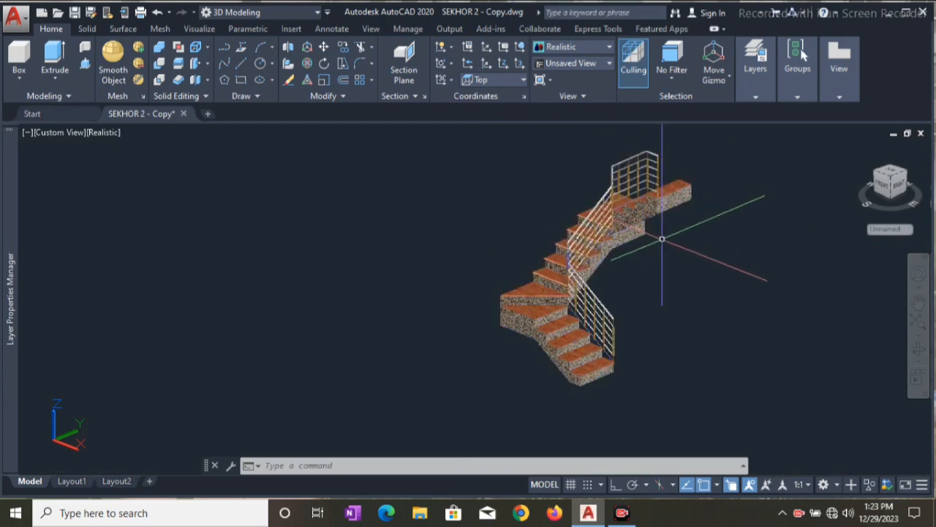
Examine the isolated staircase with its treads, landings and railings from several sides
shift+middle_drag(657, 349, 669, 355)
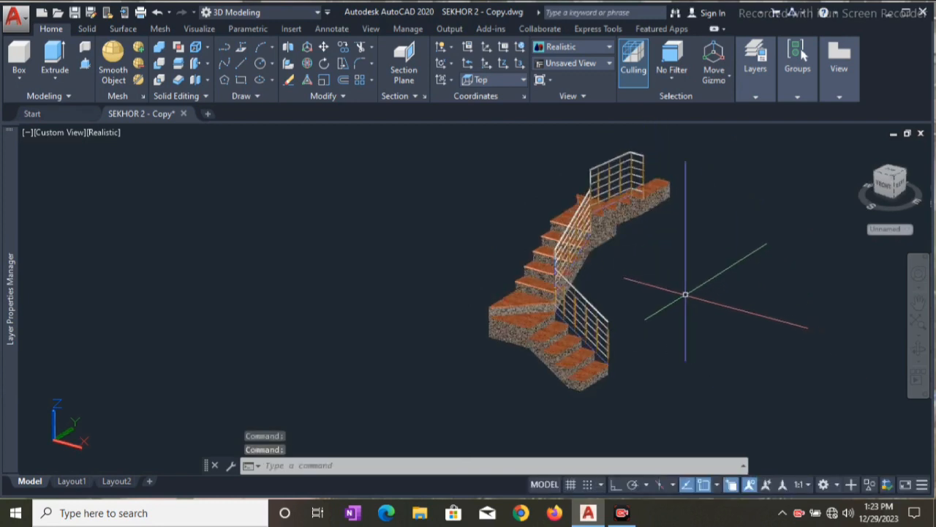
middle_drag(686, 294, 618, 296)
mouse_move(607, 330)
shift+middle_down()
mouse_move(656, 329)
mouse_move(596, 289)
mouse_move(571, 309)
mouse_move(631, 309)
shift+middle_up()
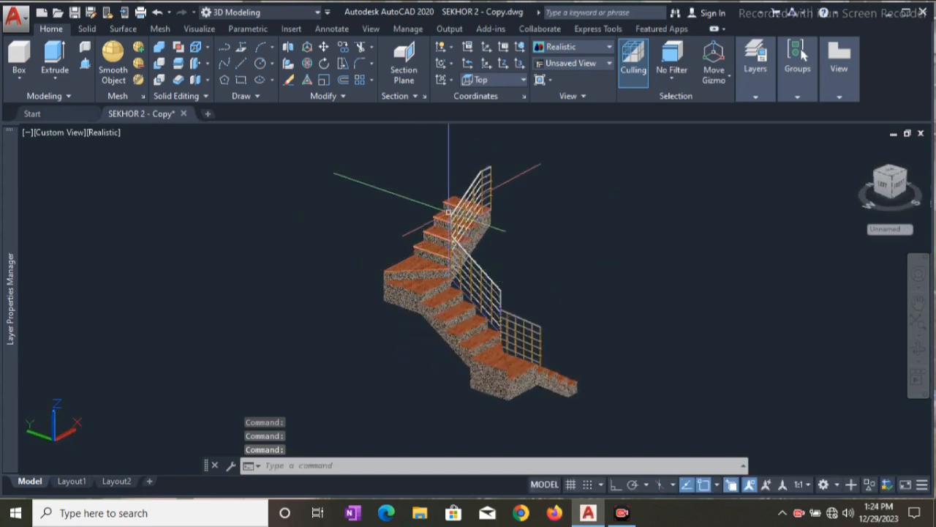
click(449, 283)
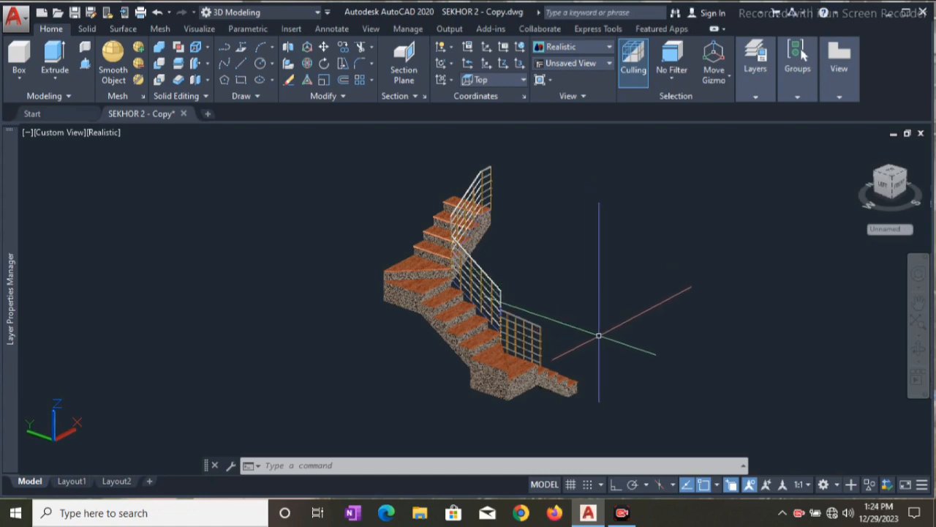
shift+middle_drag(603, 337, 538, 348)
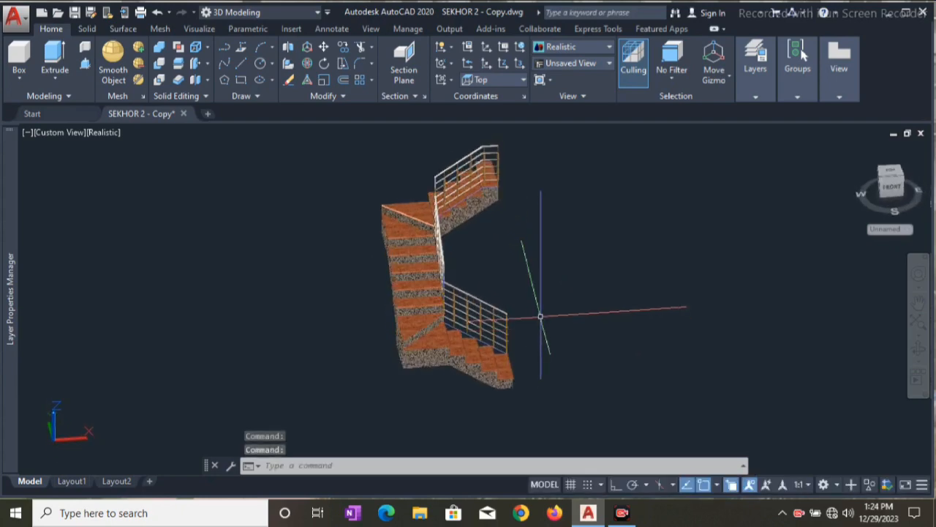
shift+middle_drag(542, 316, 630, 309)
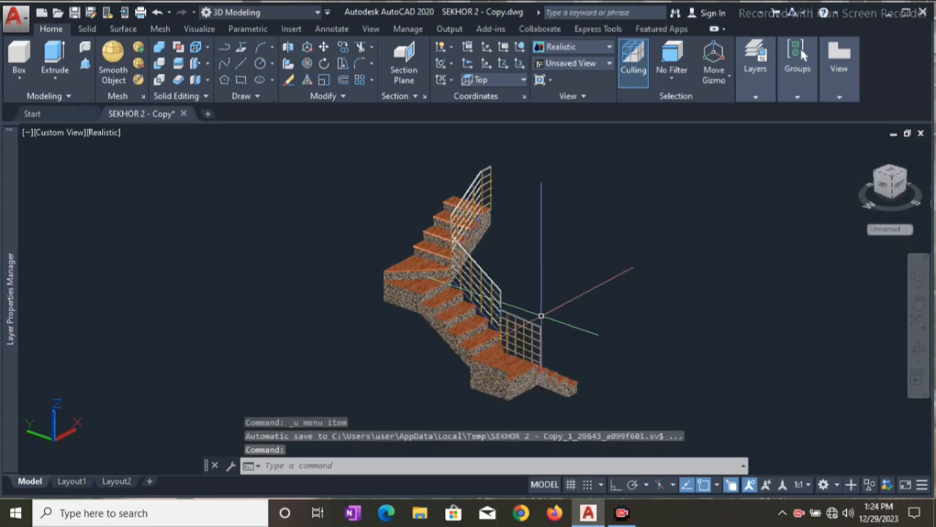
Undo the recent orbit, pan and zoom changes to restore the earlier distant view of the staircase
key(ctrl+z)
key(ctrl+z)
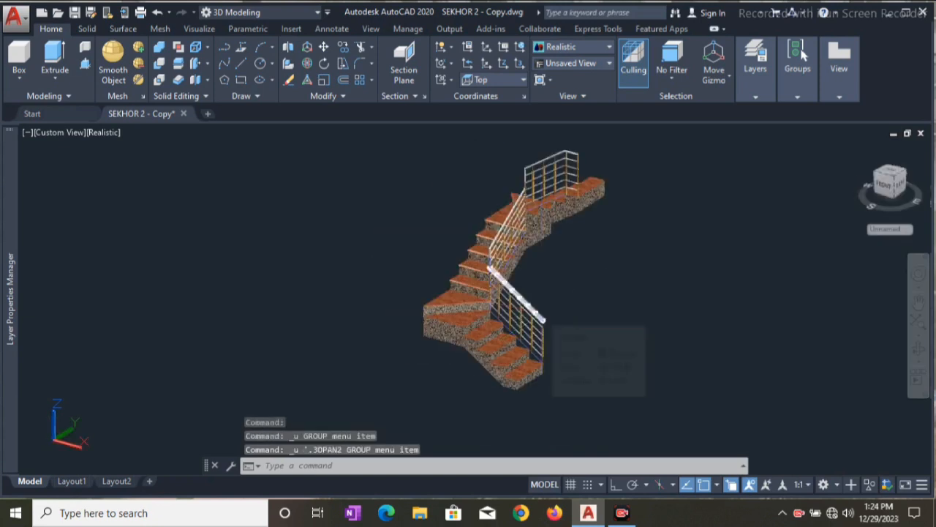
key(ctrl+z)
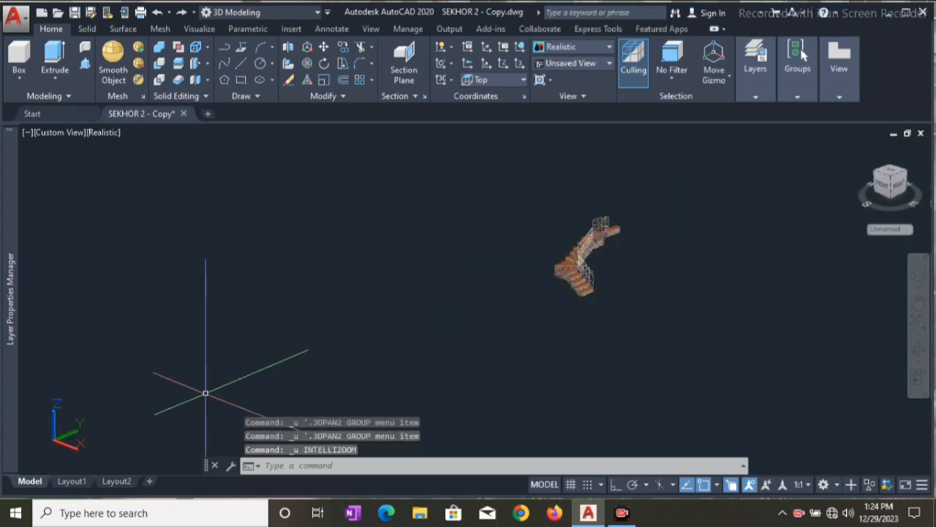
Turn on the 3D roof beam, window, WIN SL, WALL, WALL 2, W GRILL, TIE SLAB, tie beam and SLAB layers
mouse_move(10, 332)
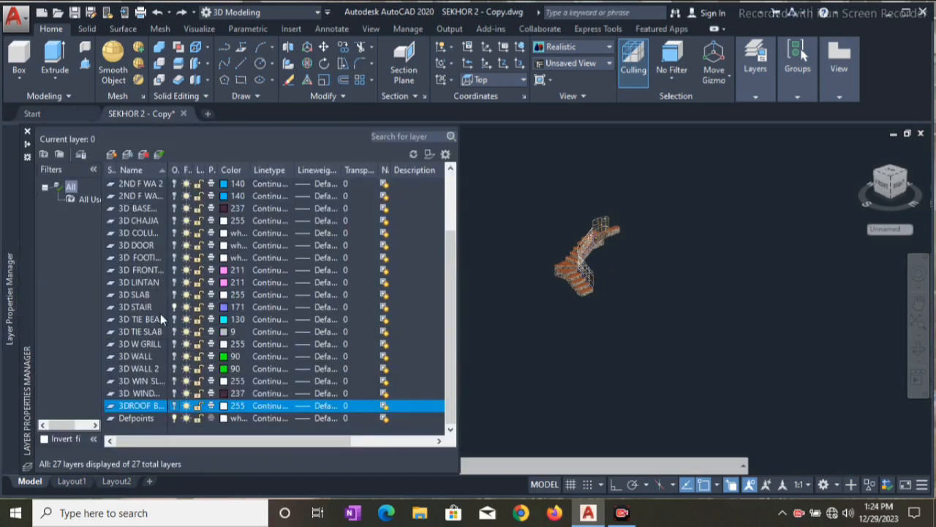
click(175, 393)
click(174, 380)
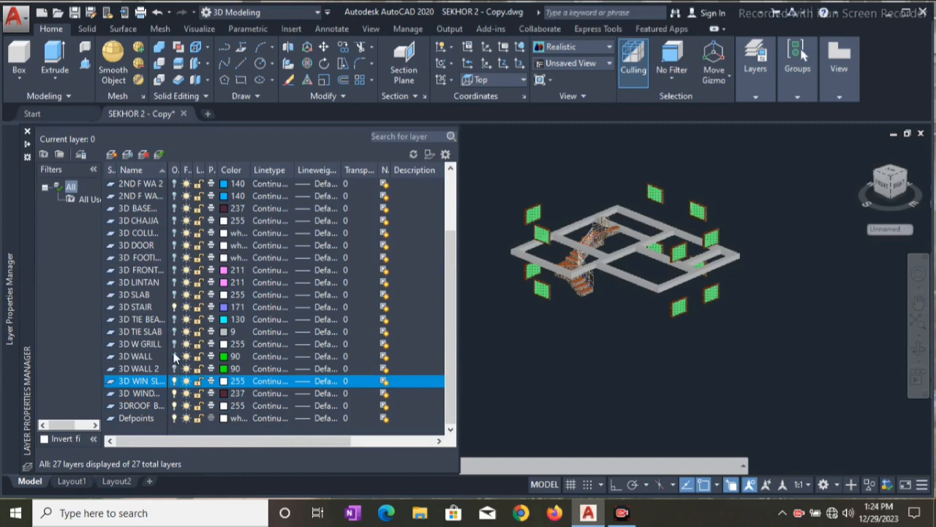
click(174, 356)
click(174, 344)
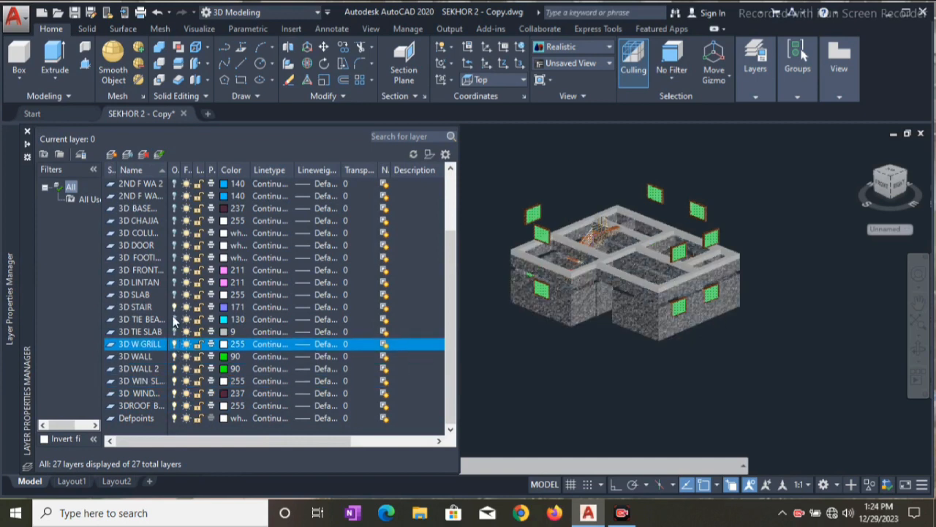
click(174, 319)
click(174, 294)
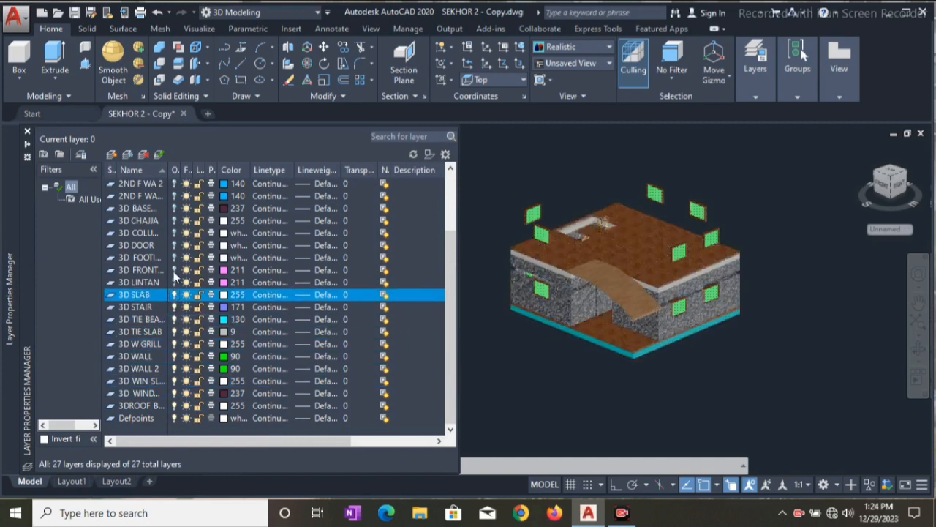
Turn on the 3D LINTAN, front steps, footing, DOOR, column, CHAJJA and base layers
click(174, 282)
click(174, 270)
click(174, 258)
click(174, 245)
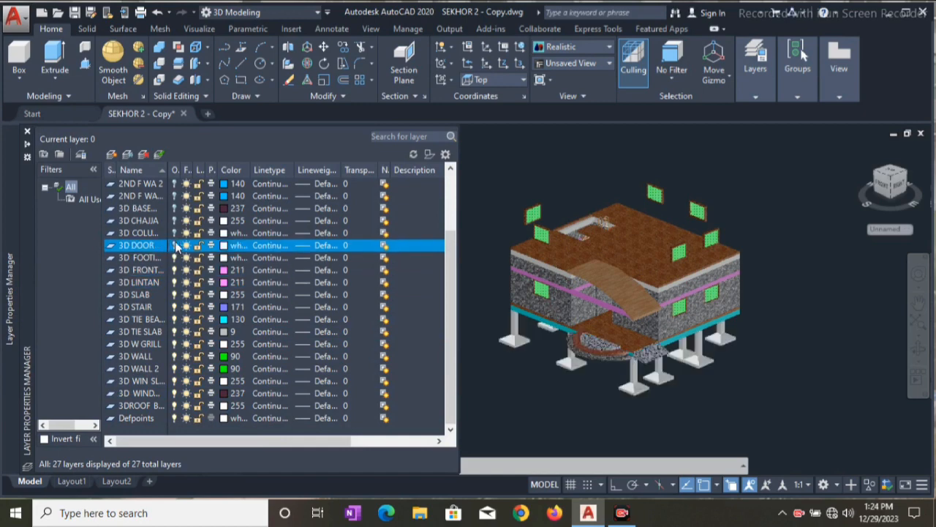
click(174, 233)
click(174, 220)
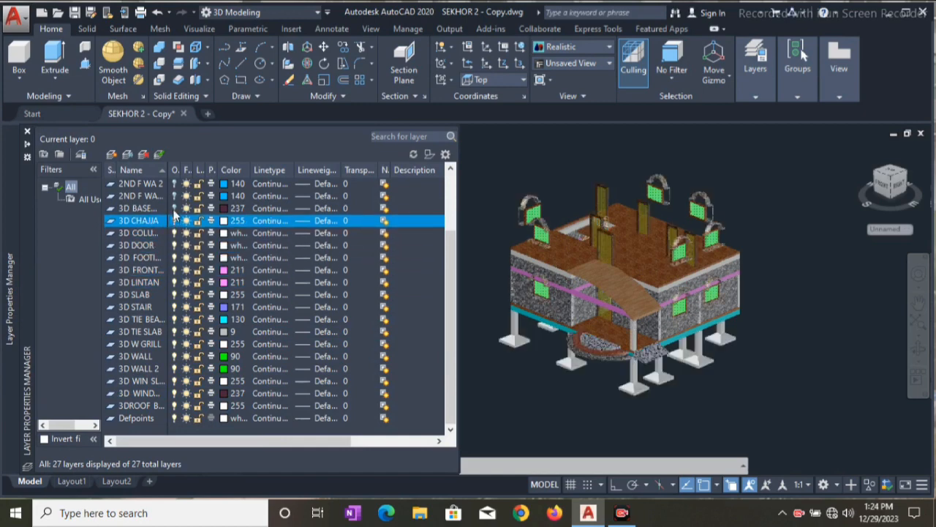
click(174, 208)
Turn on every second-floor layer, from the walls and slabs to the roof beam, lintel and columns, along with the 2D PLAN layer
click(174, 196)
click(174, 184)
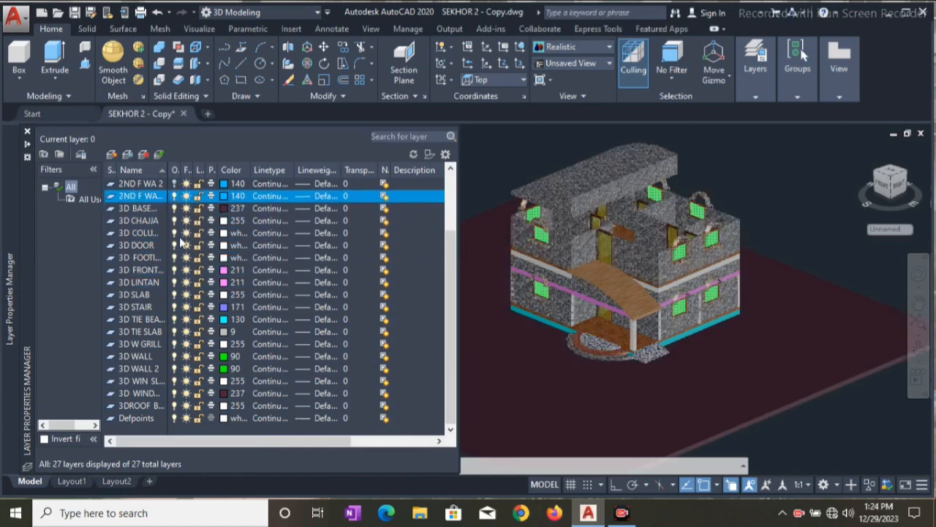
scroll(182, 266, up, 2)
scroll(183, 270, up, 1)
click(175, 257)
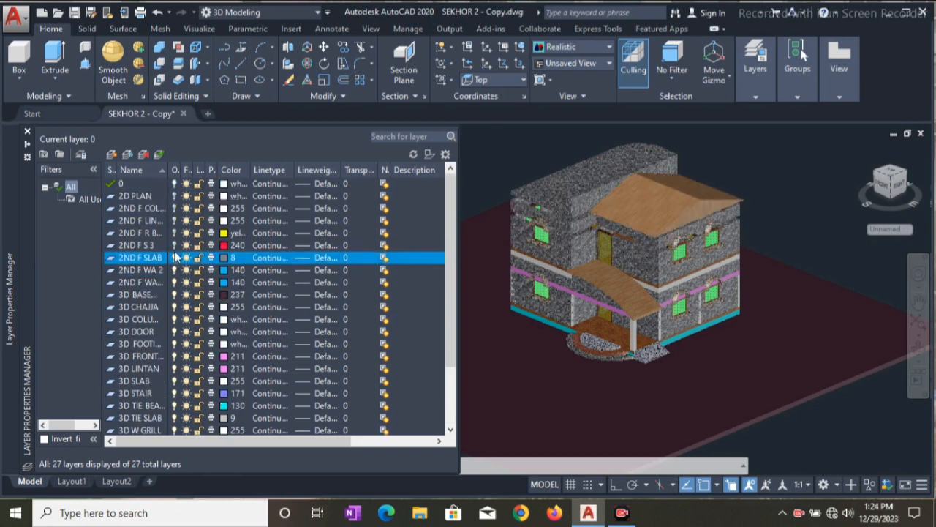
click(174, 245)
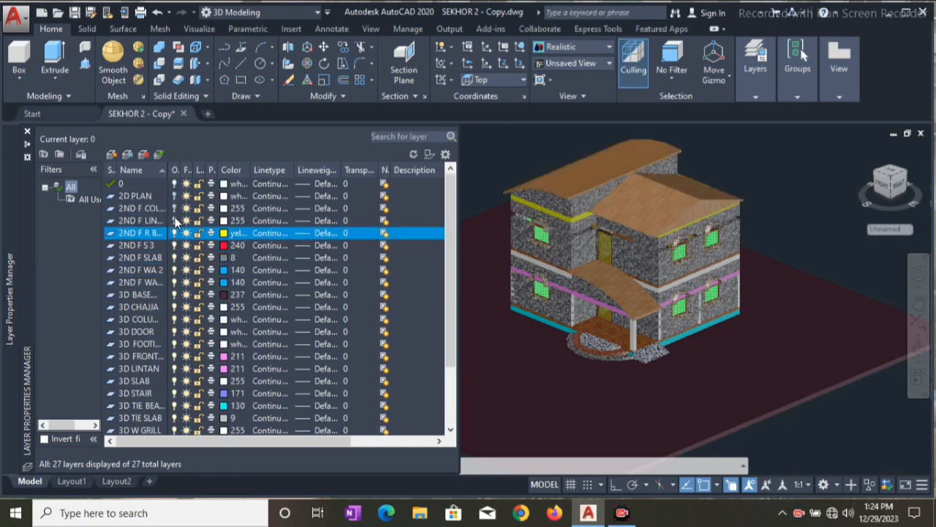
click(175, 220)
click(175, 208)
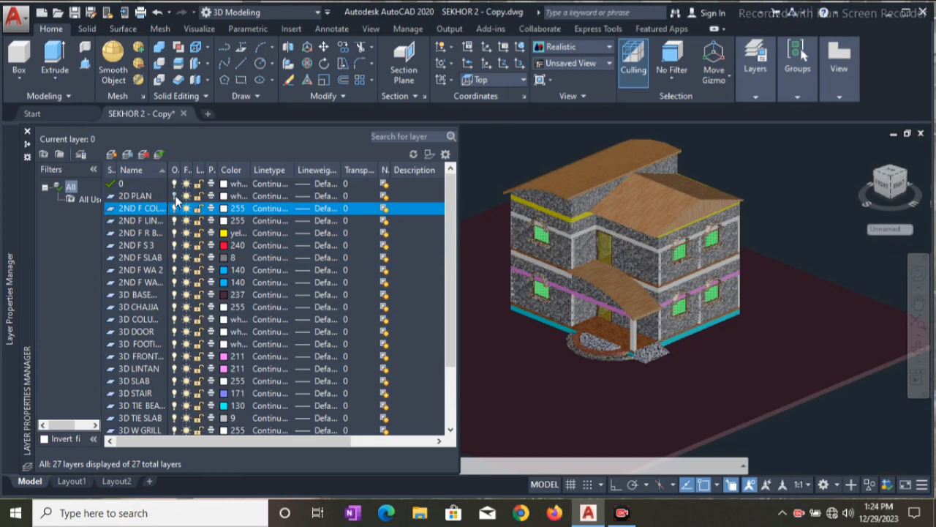
click(174, 196)
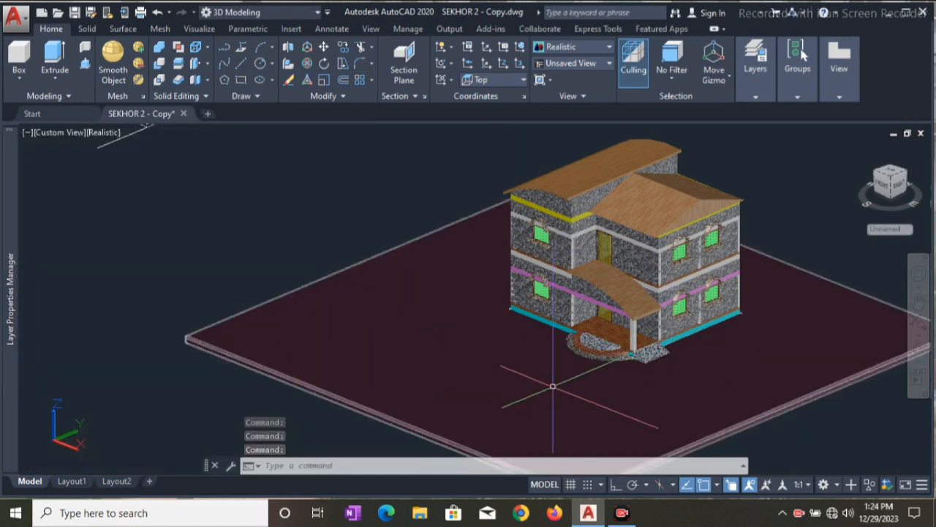
Examine the front steps, porch and entrance door up close, and view the complete house with its roofs and windows
scroll(643, 369, up, 4)
scroll(662, 374, up, 2)
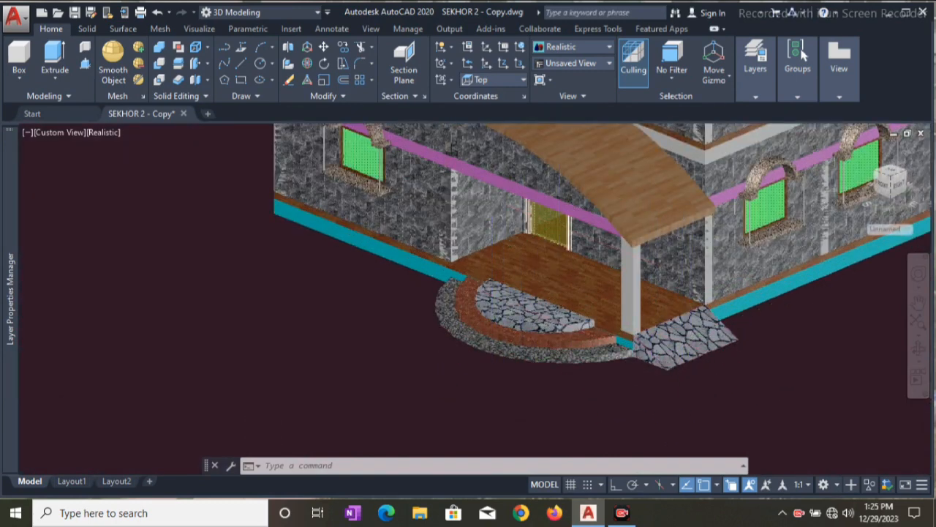
scroll(549, 223, up, 3)
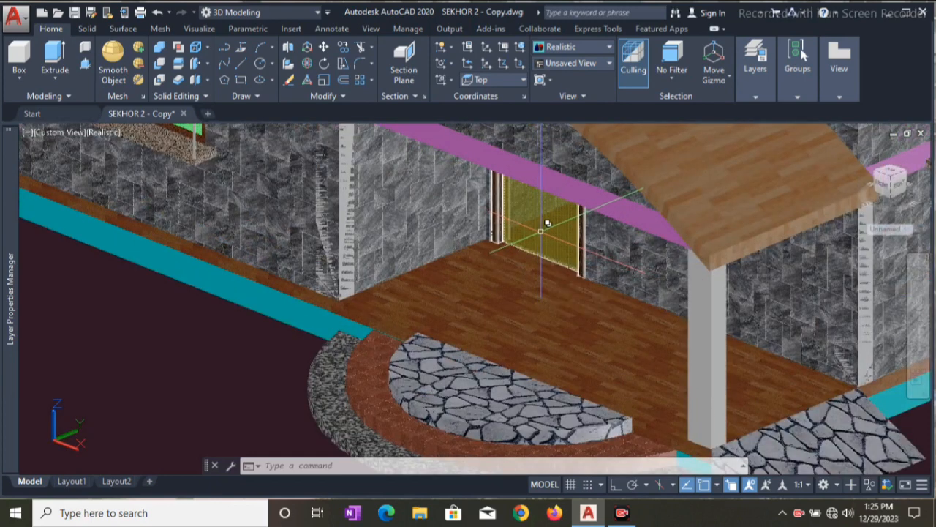
scroll(544, 222, up, 3)
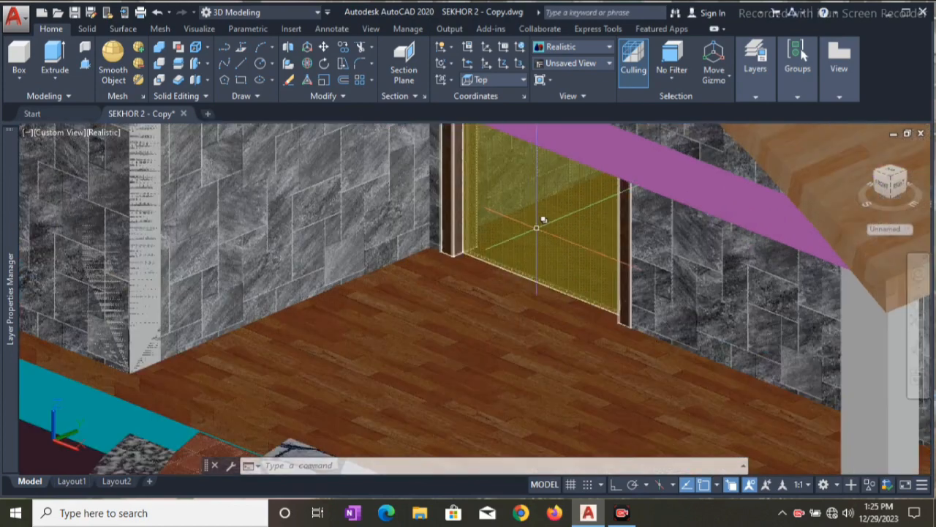
scroll(515, 265, down, 5)
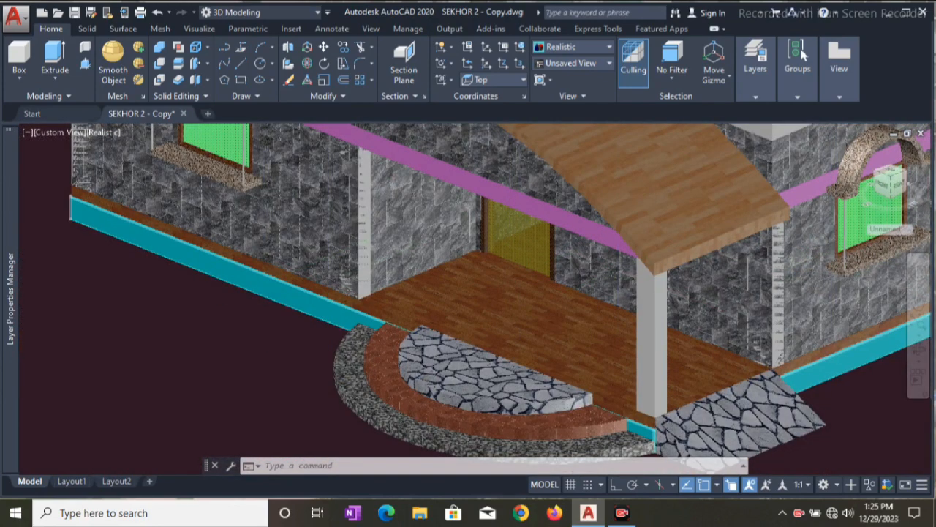
scroll(308, 300, down, 6)
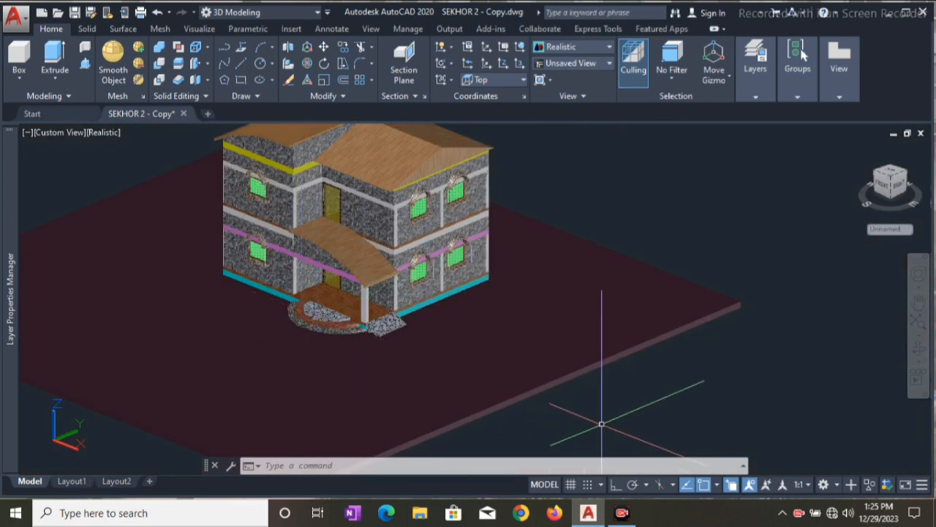
shift+middle_drag(615, 417, 647, 450)
middle_drag(545, 398, 568, 417)
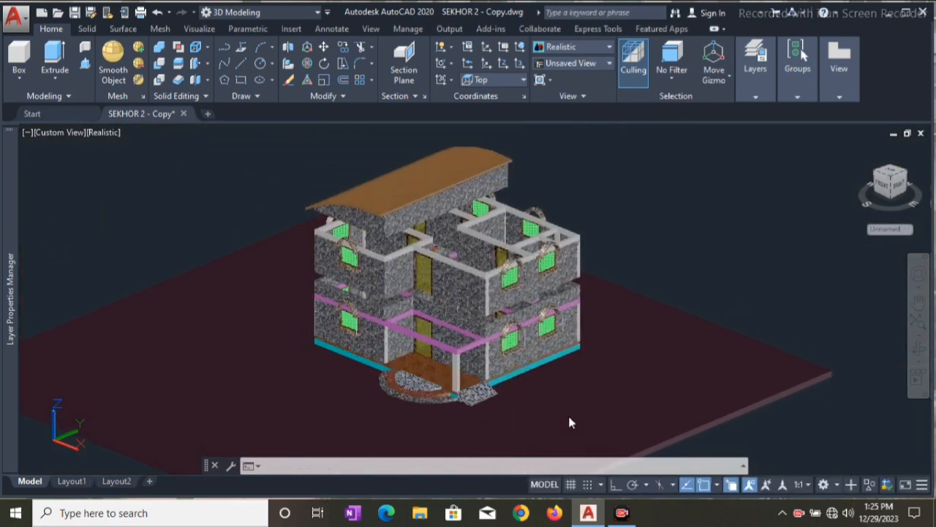
scroll(449, 280, up, 2)
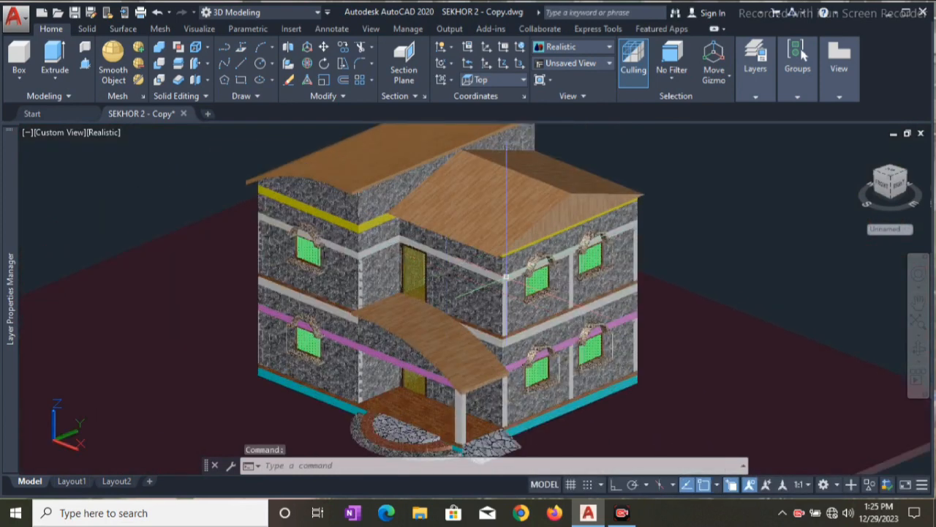
scroll(642, 266, down, 3)
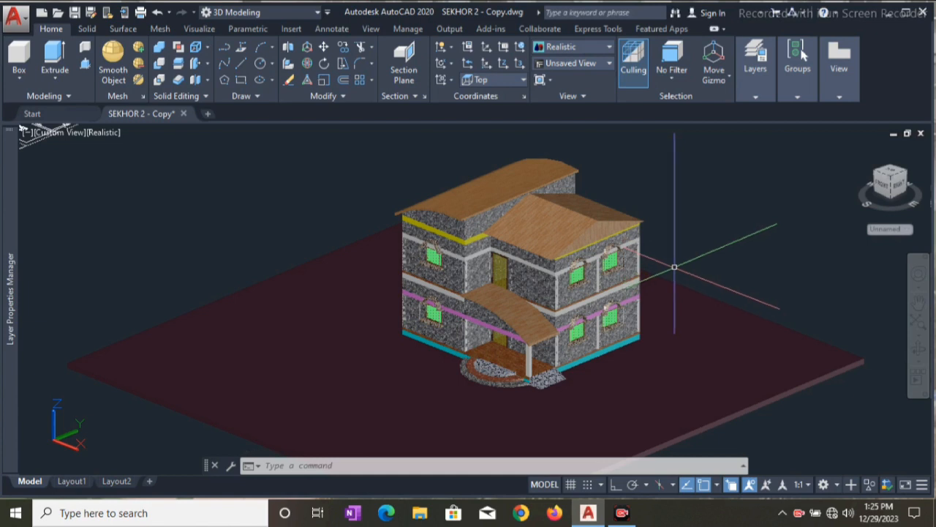
click(623, 515)
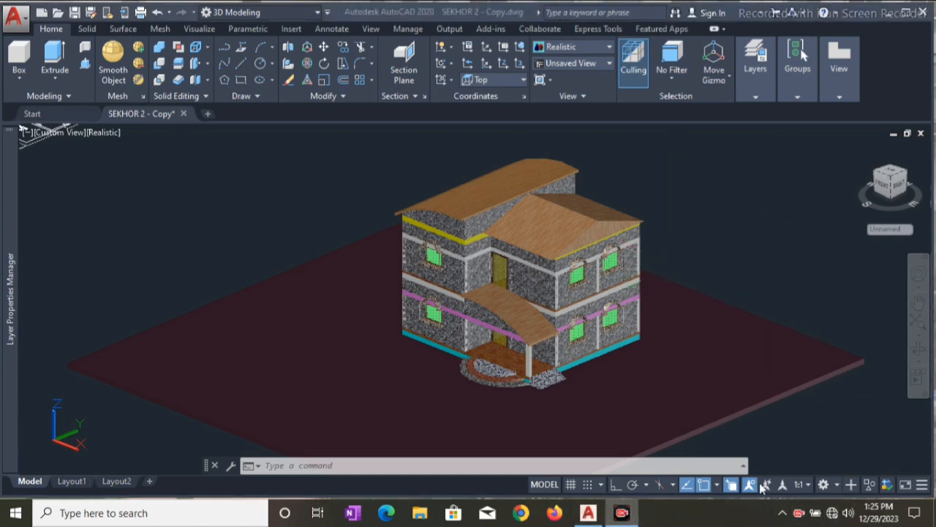